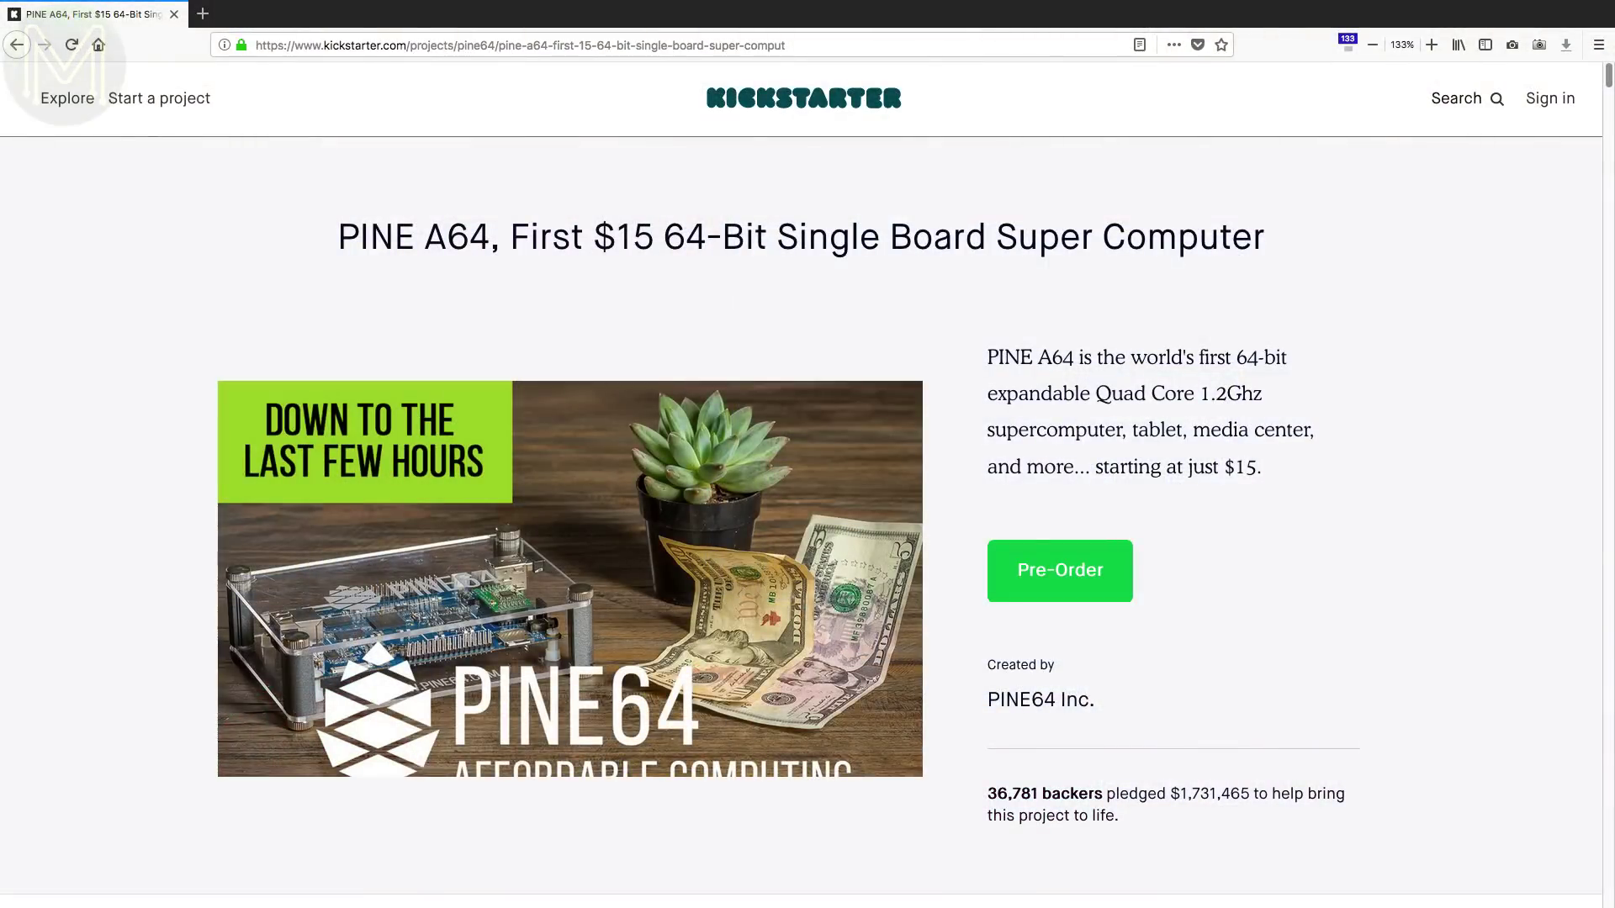
- Scroll down the PINE A64 Kickstarter campaign past its title to the video and pledge tiers
scroll(807, 521, "down", 10)
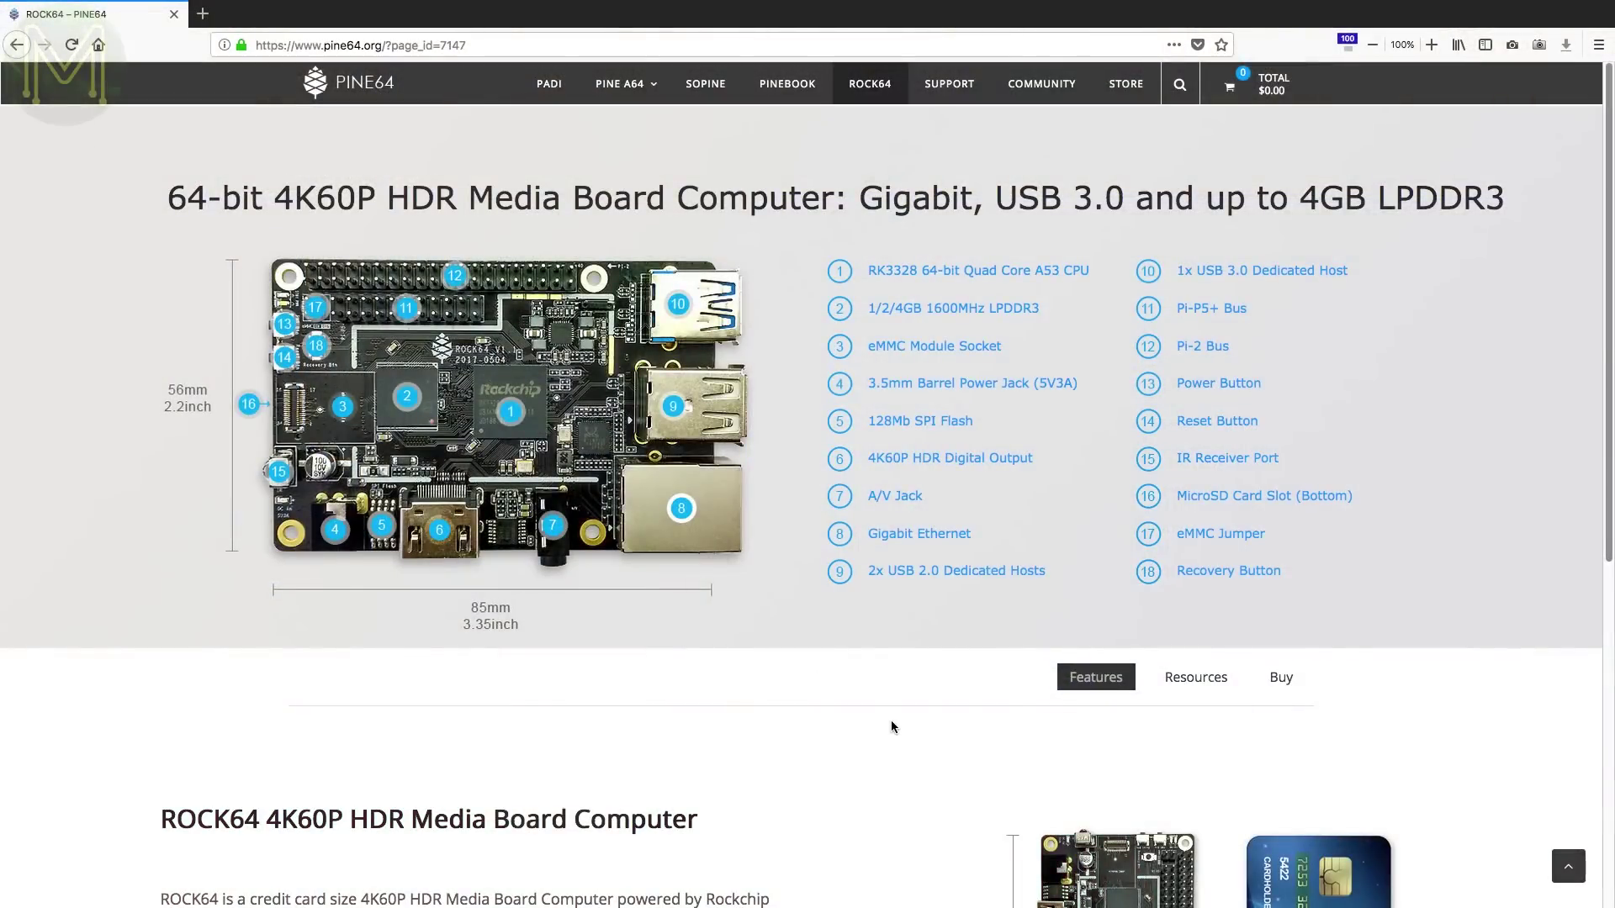
- Go to the ROCK64 Resources page and scroll down to its documentation sections
scroll(891, 721, "down", 3)
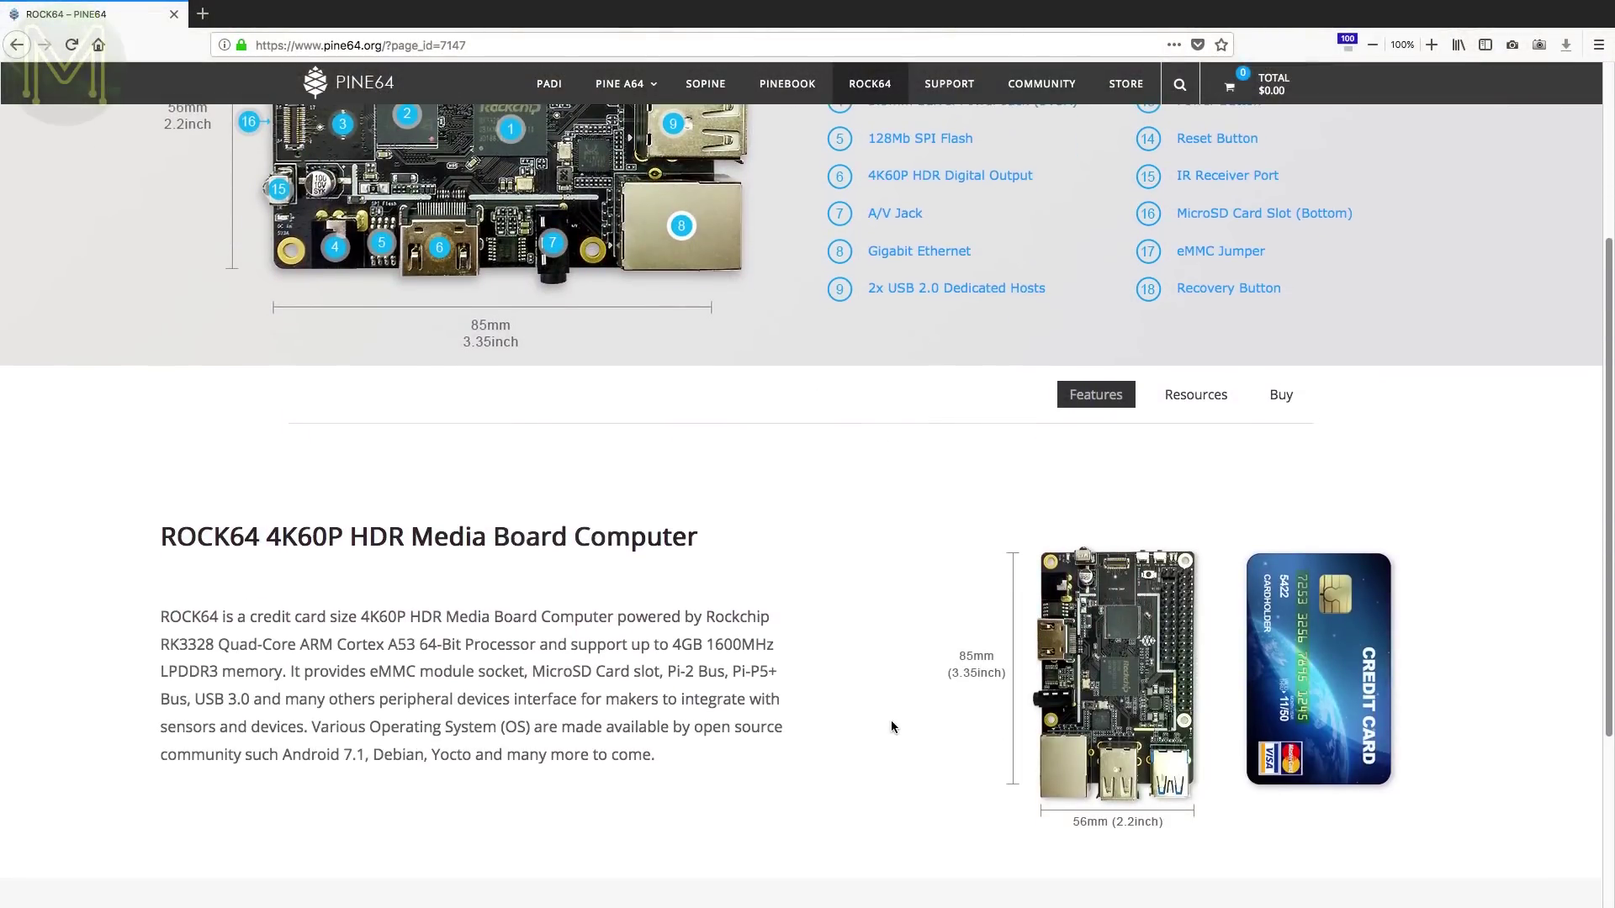
left_click(1182, 401)
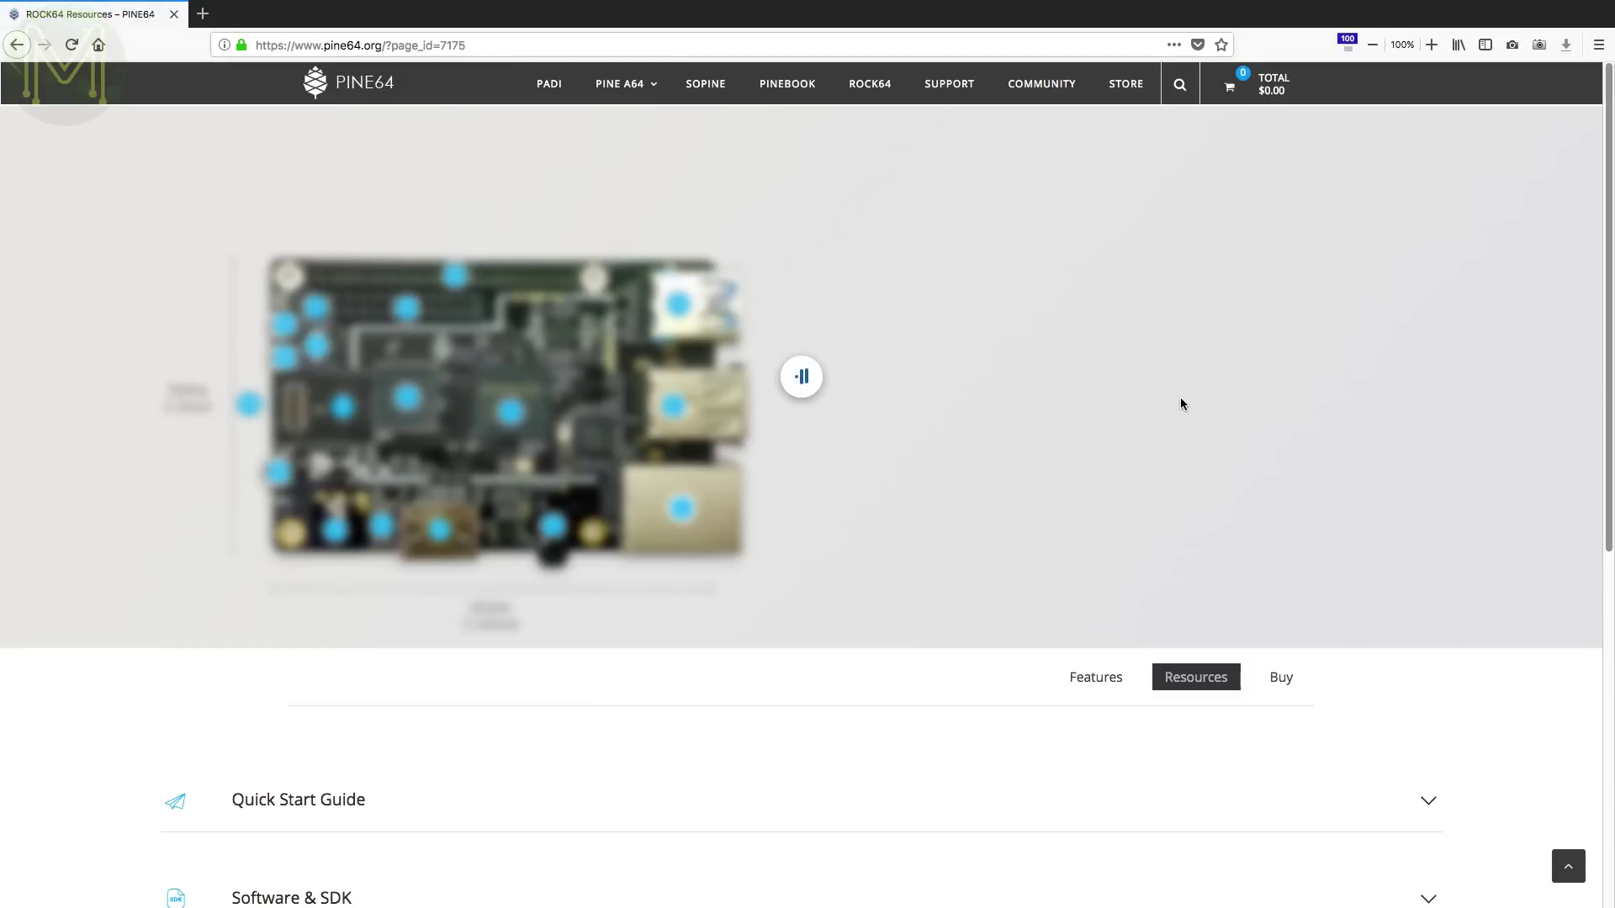
scroll(906, 679, "down", 2)
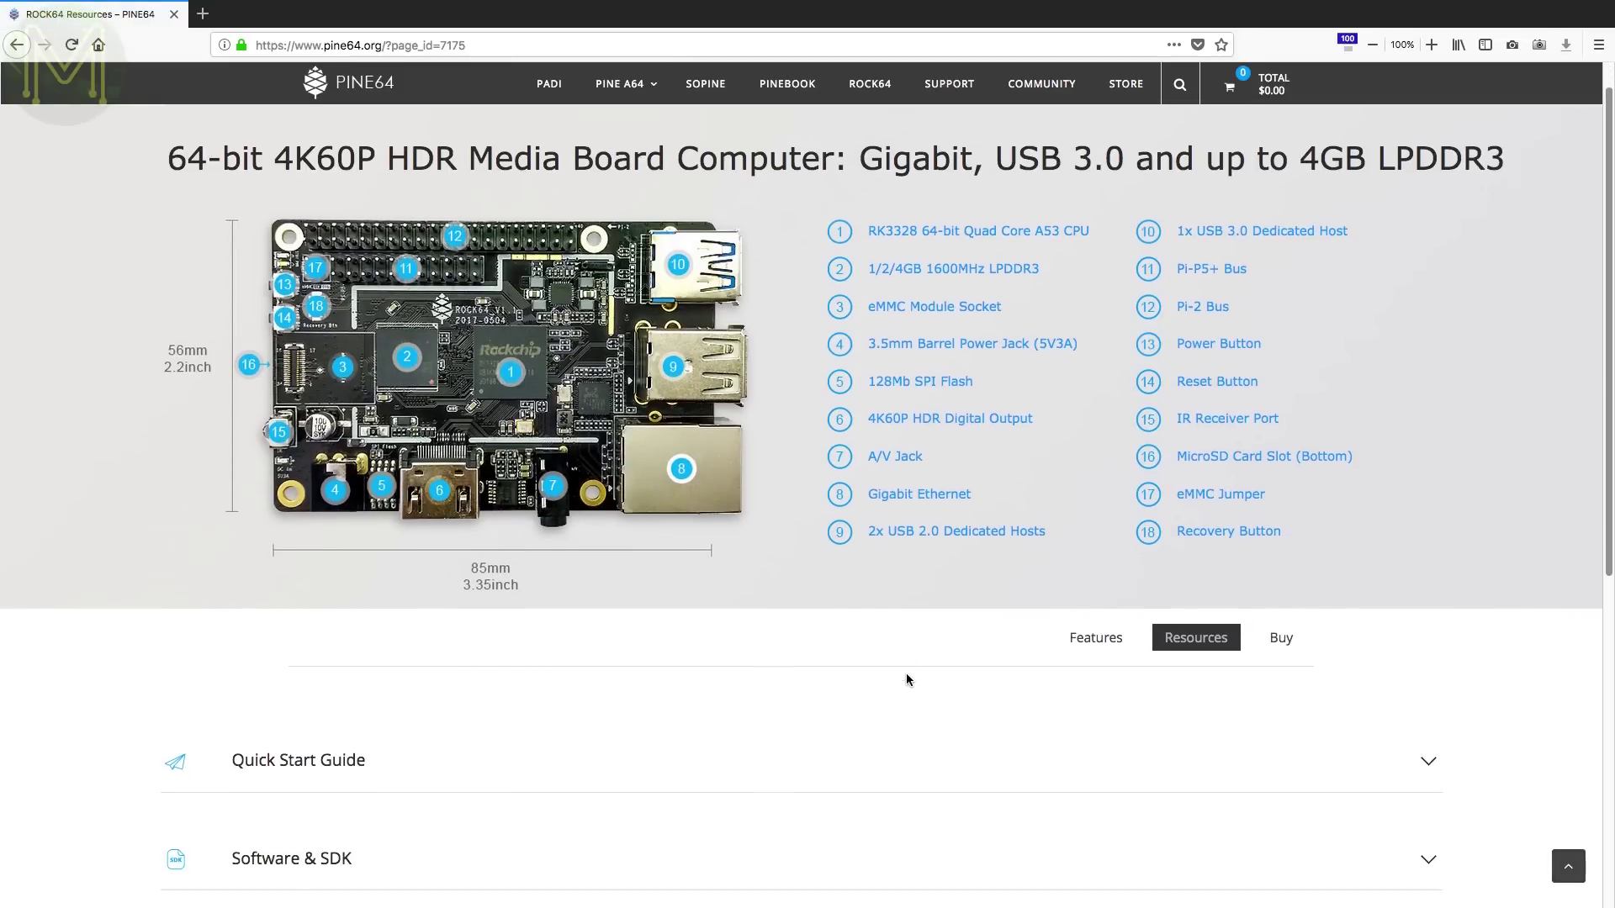
scroll(905, 680, "down", 4)
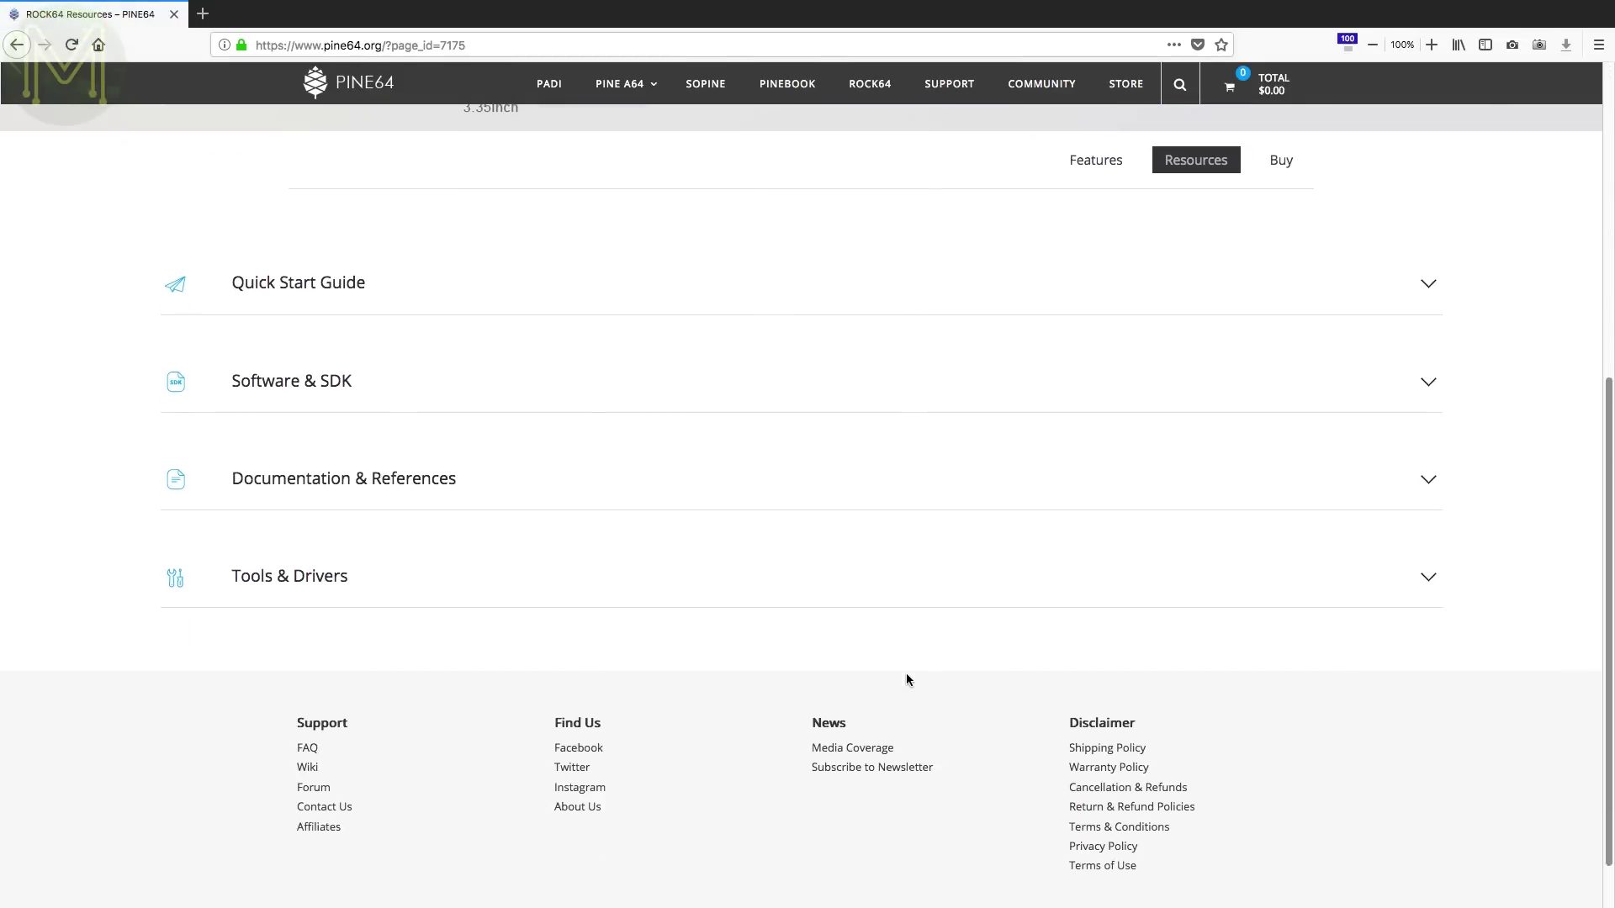
- Expand Quick Start Guide and Software & SDK, then open the PINE64 Installer link in a new tab
left_click(1427, 276)
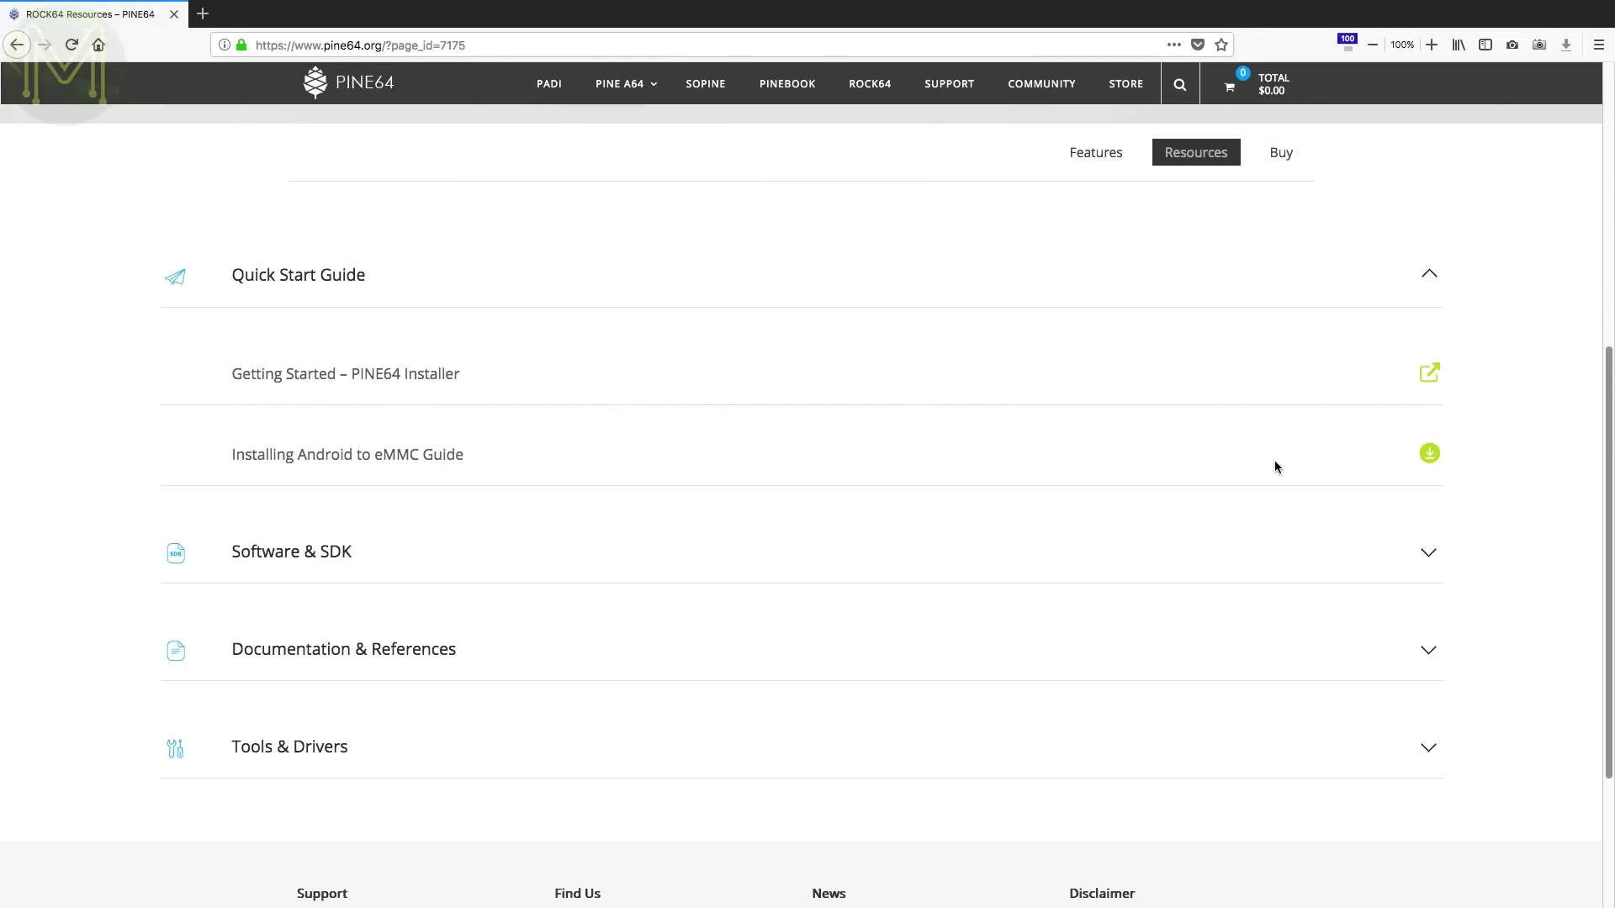
scroll(1274, 467, "down", 2)
left_click(1427, 415)
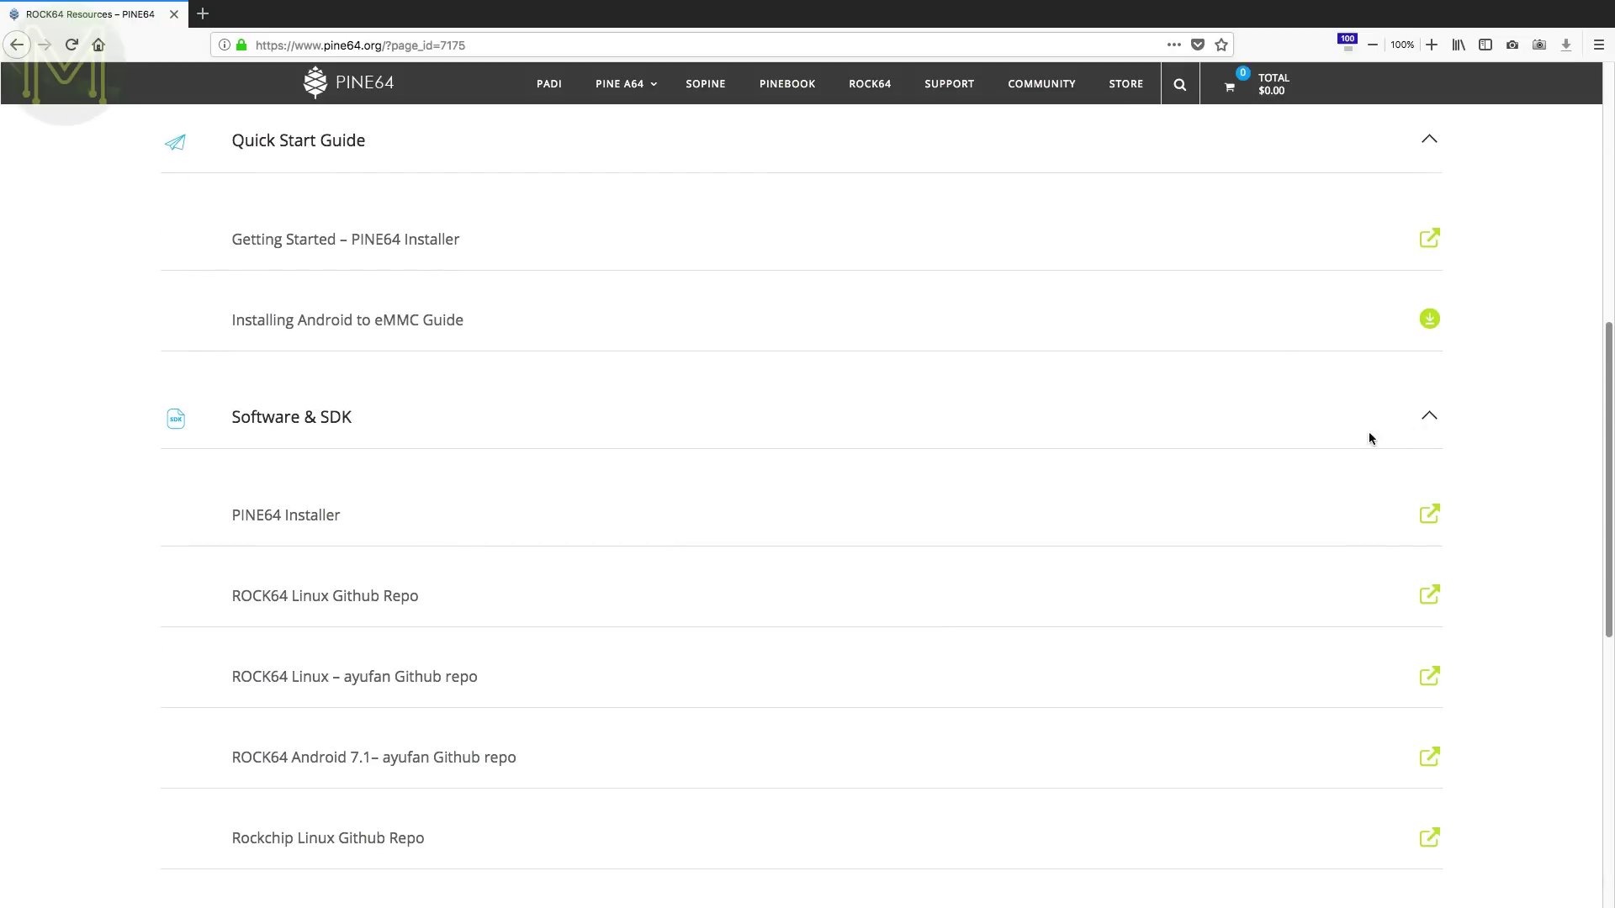
left_click(1185, 505)
scroll(1184, 505, "down", 2)
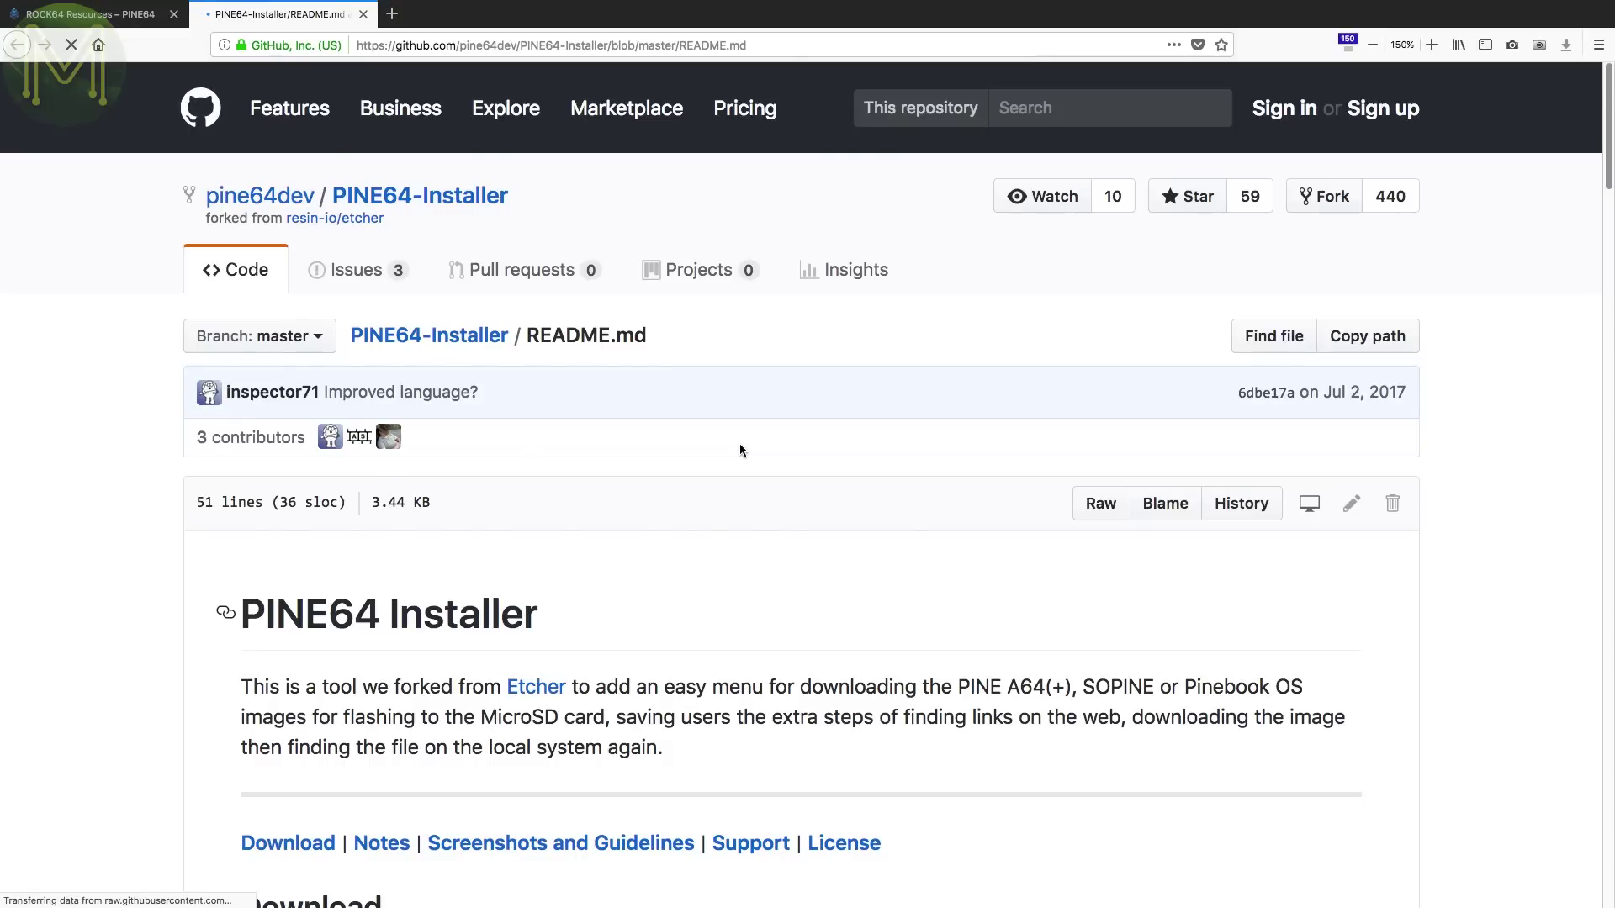
- Scroll the PINE64-Installer README to its Screenshots section, then bring up the installer's board list
scroll(740, 446, "down", 10)
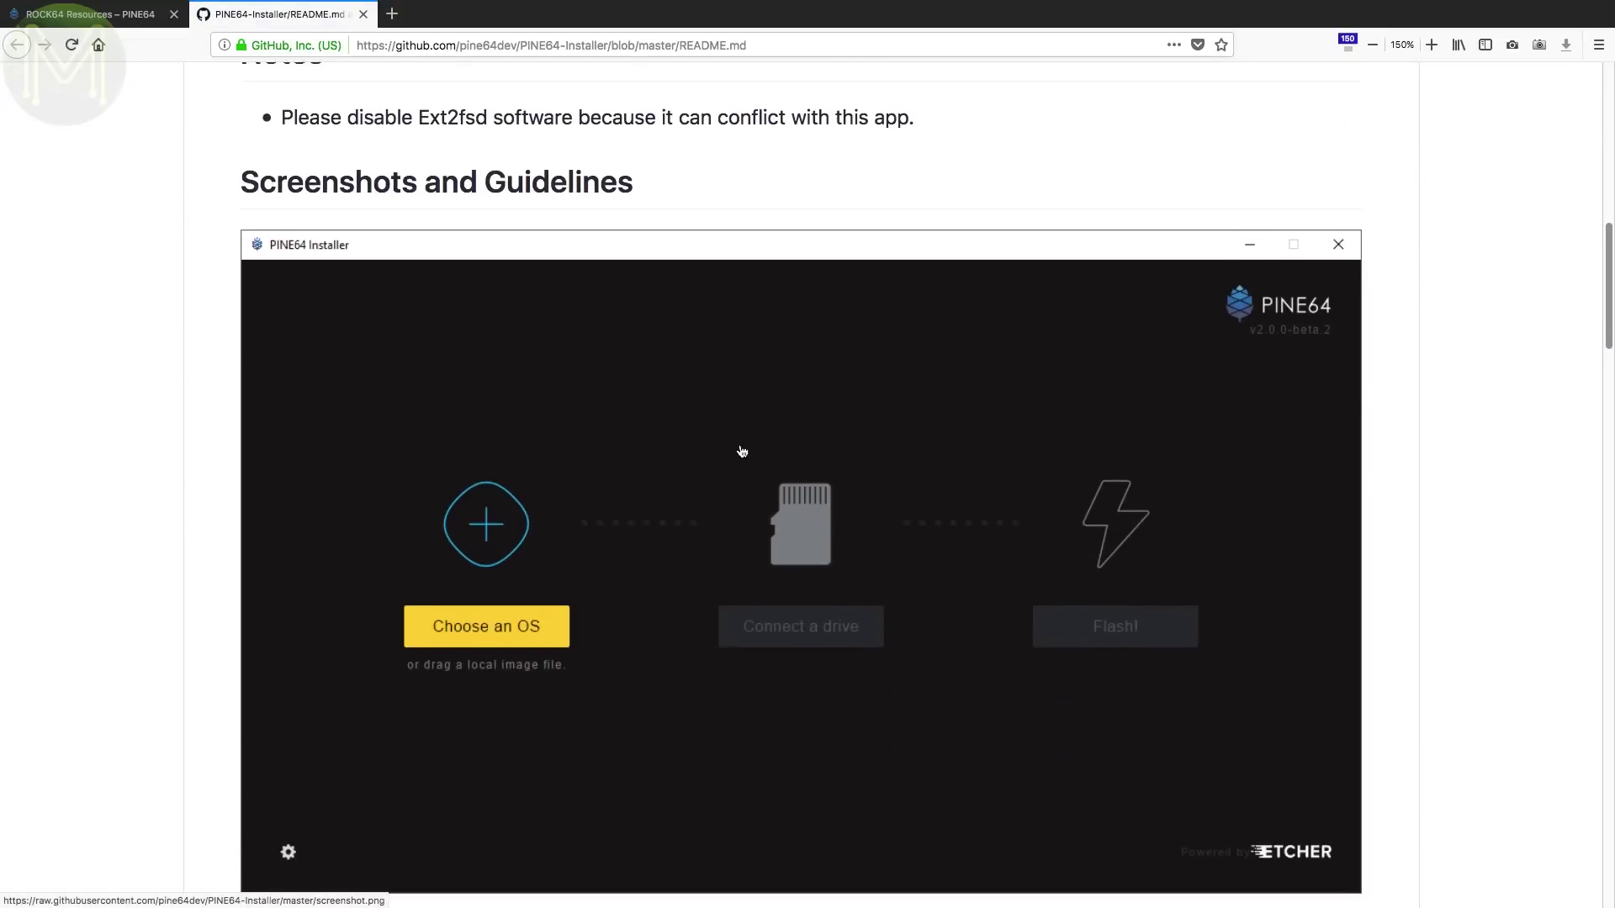
scroll(742, 452, "down", 6)
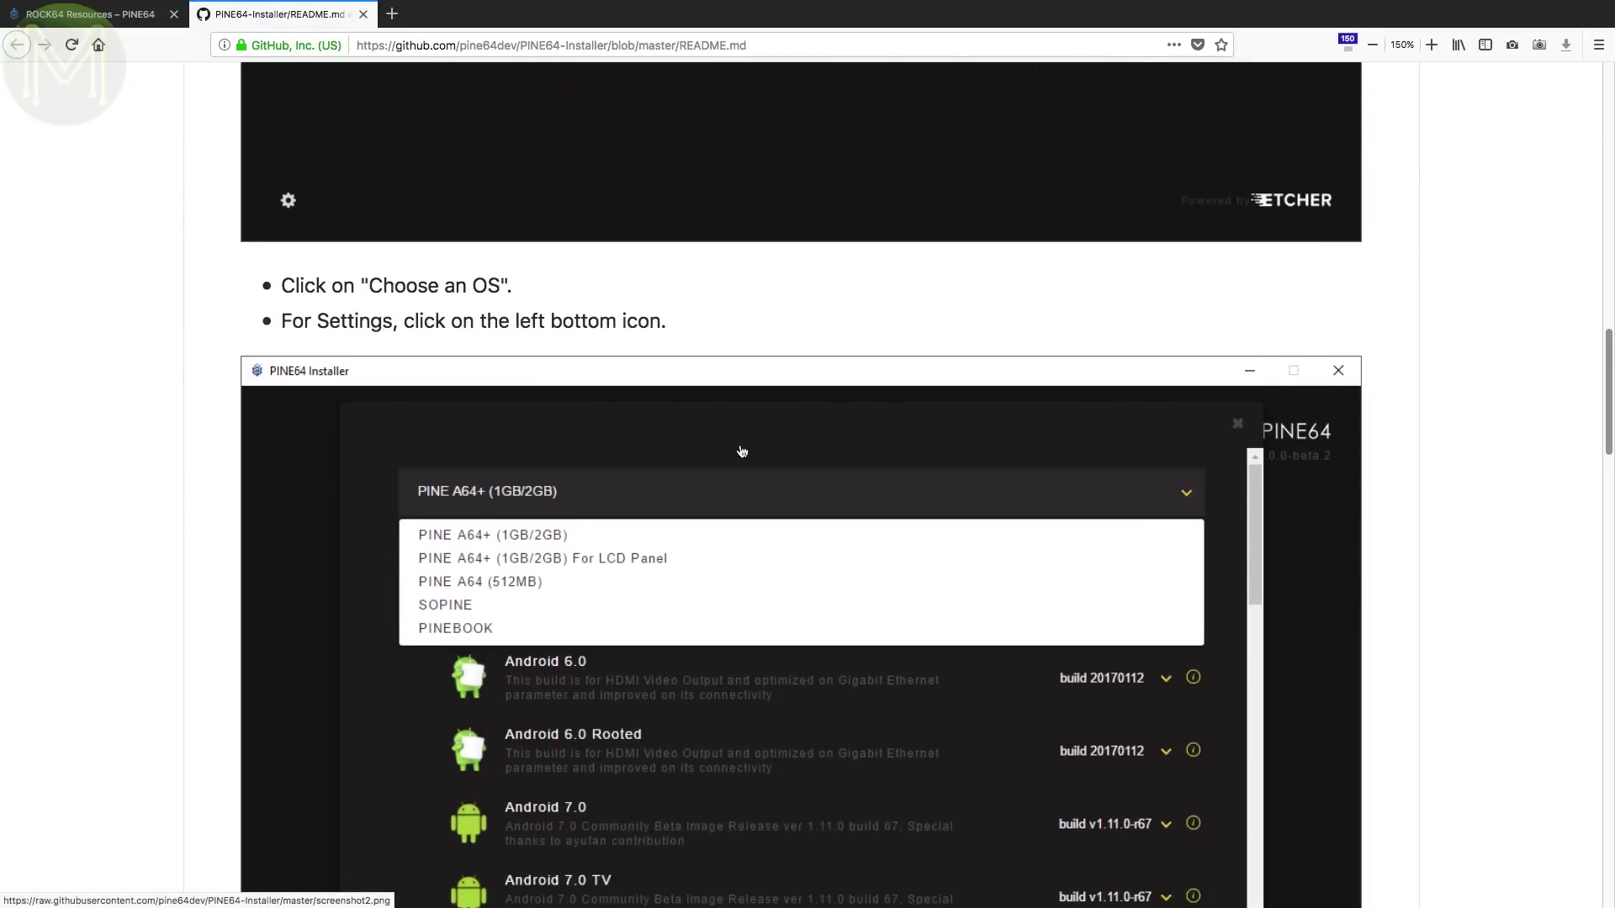
scroll(742, 452, "down", 2)
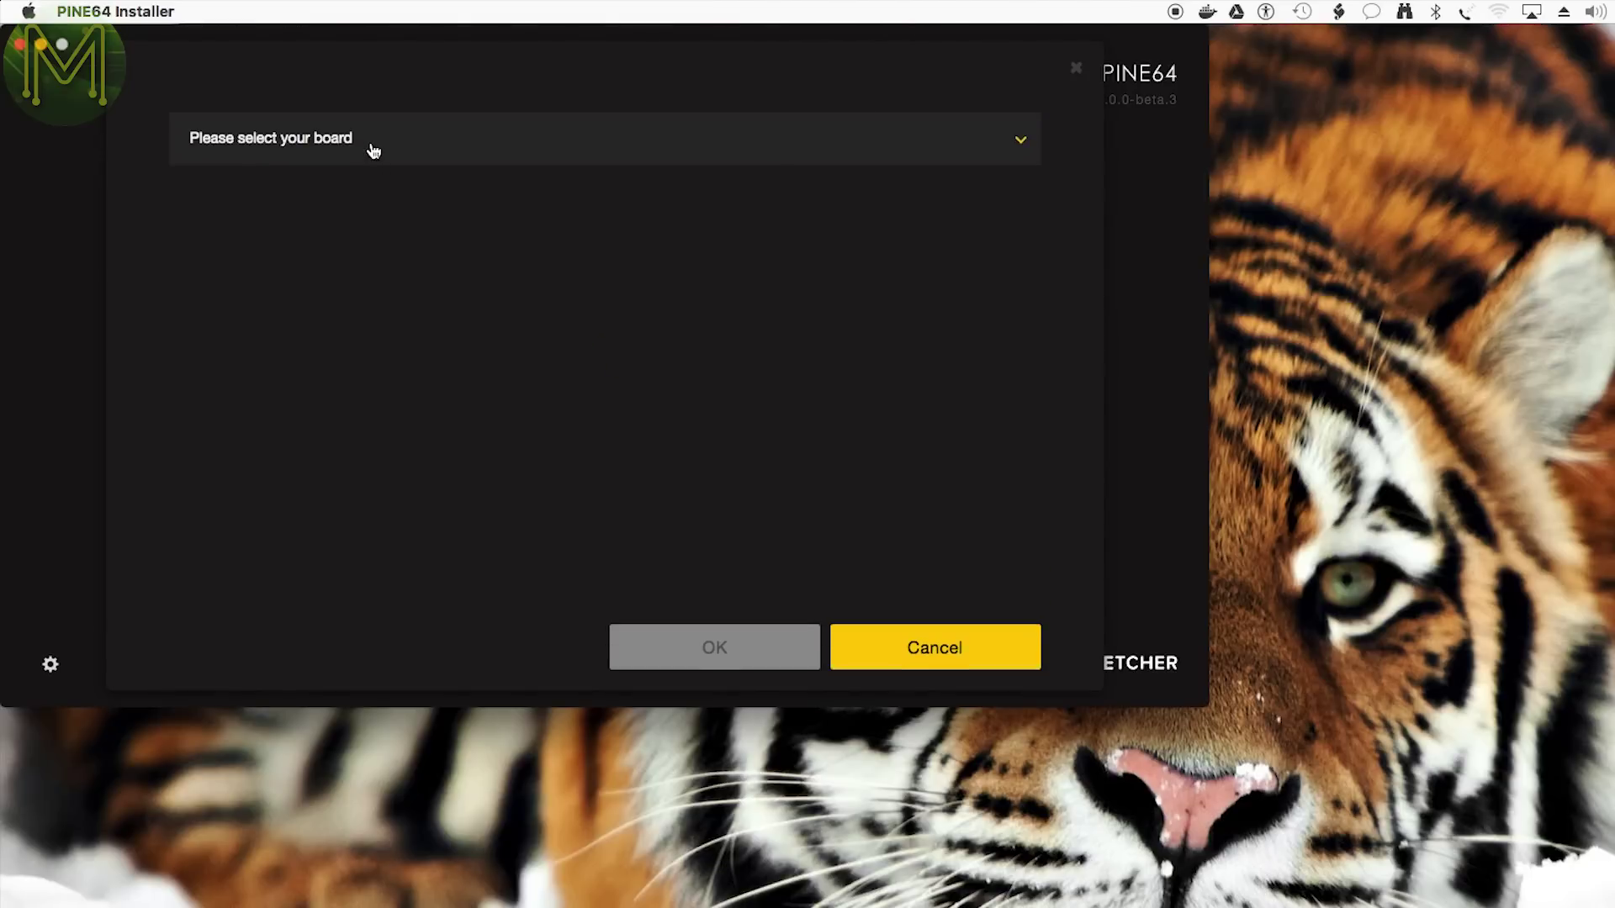
left_click(372, 149)
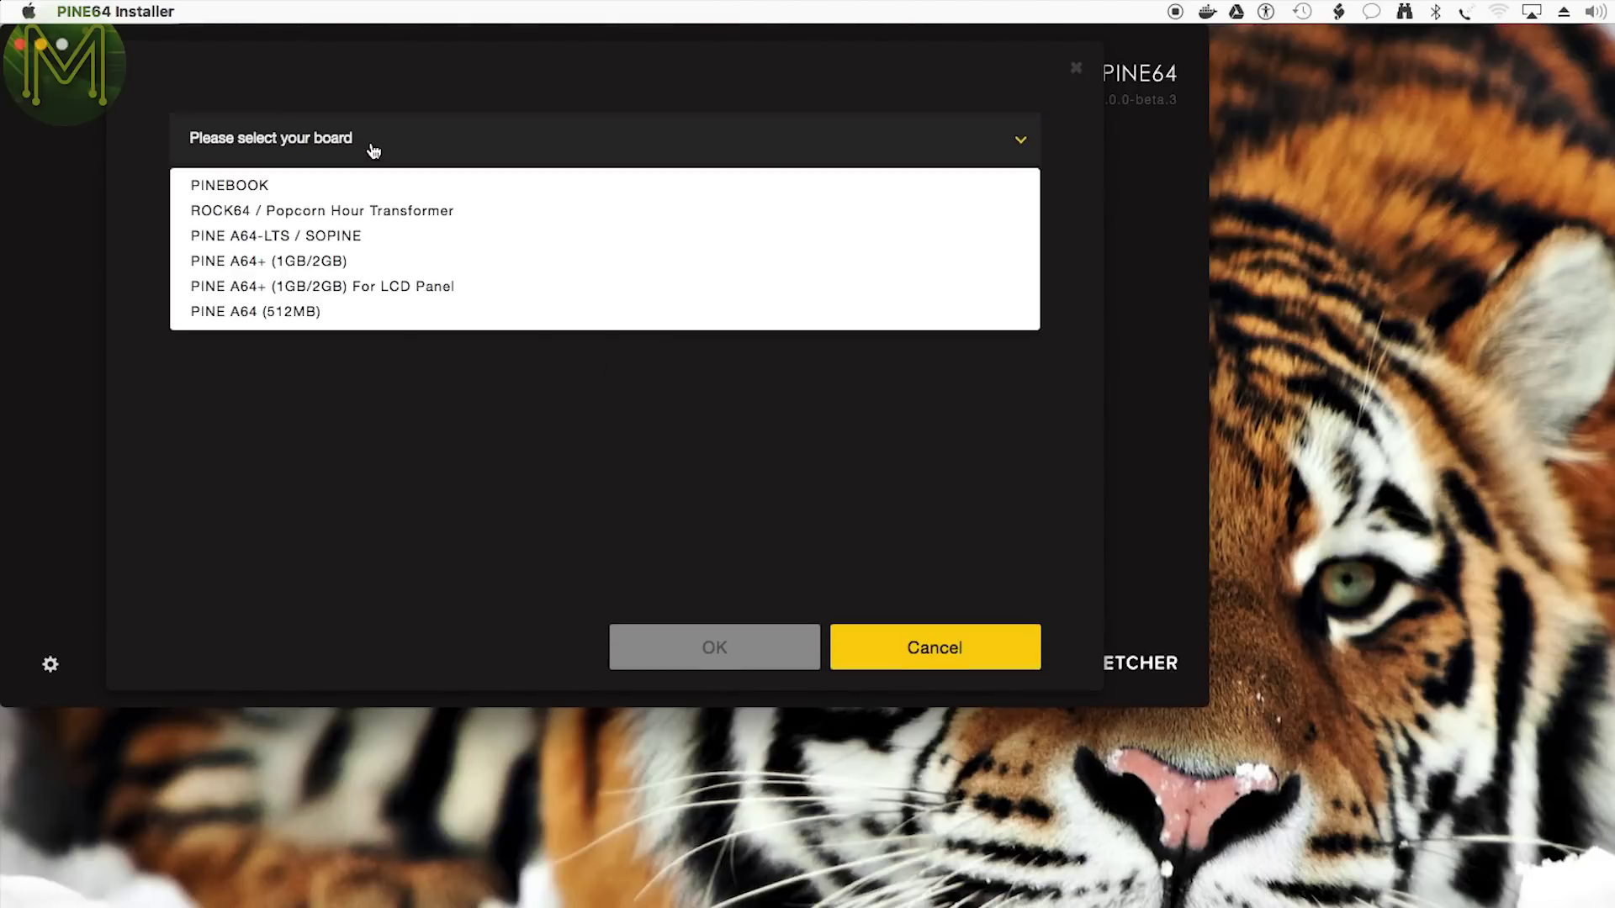
- Choose the ROCK64 / Popcorn Hour Transformer board and scroll through all its OS images
left_click(395, 210)
scroll(541, 368, "down", 10)
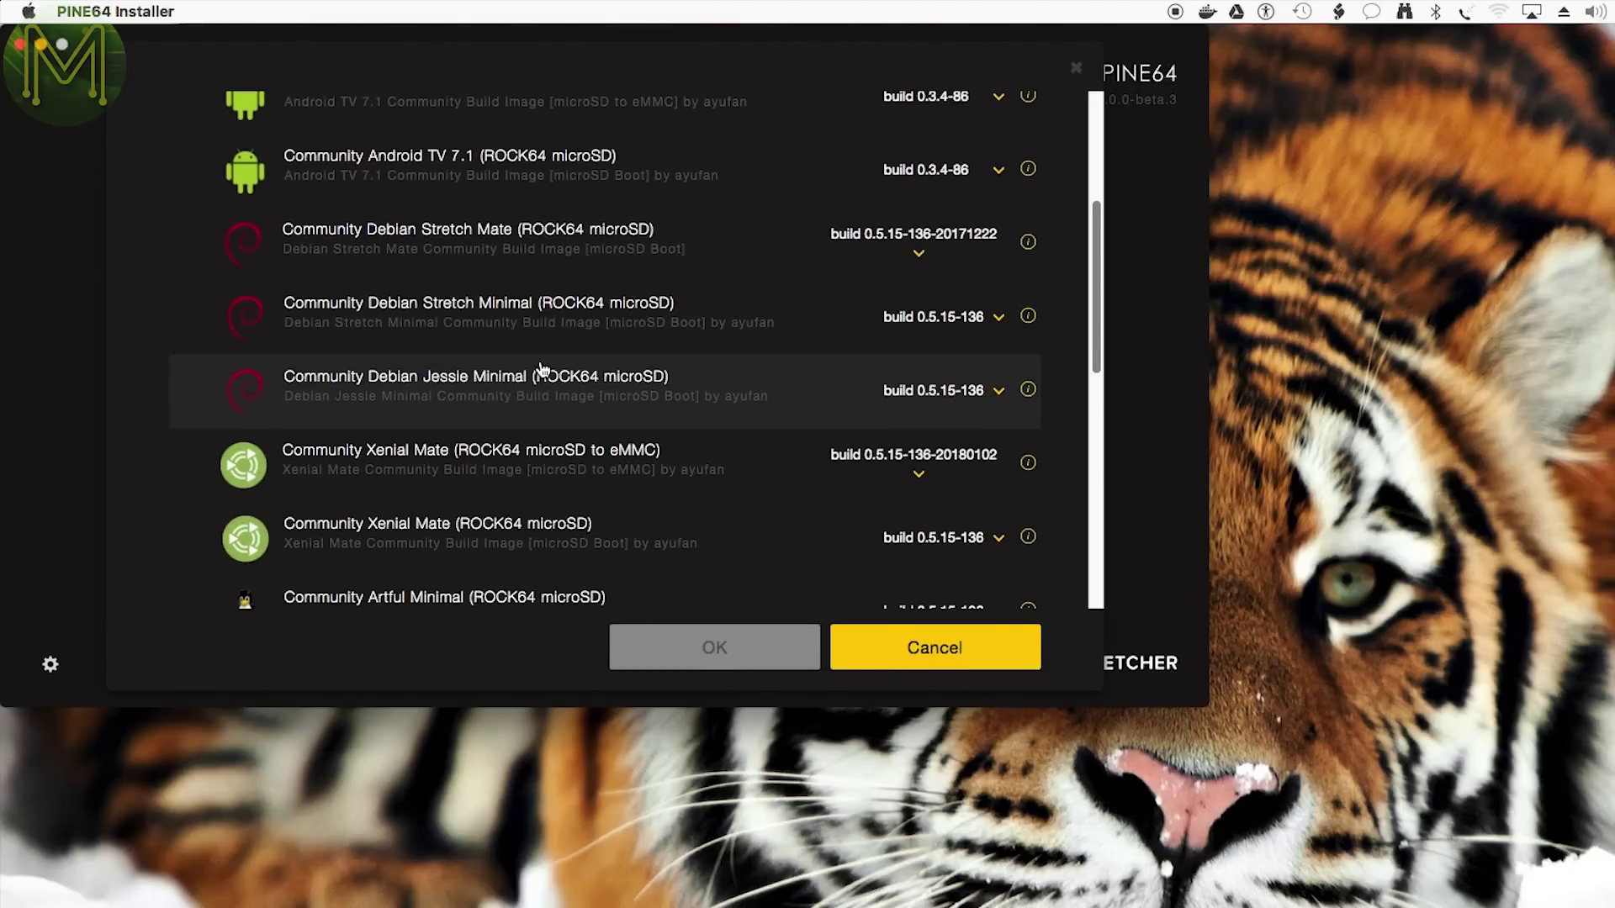
scroll(541, 370, "down", 8)
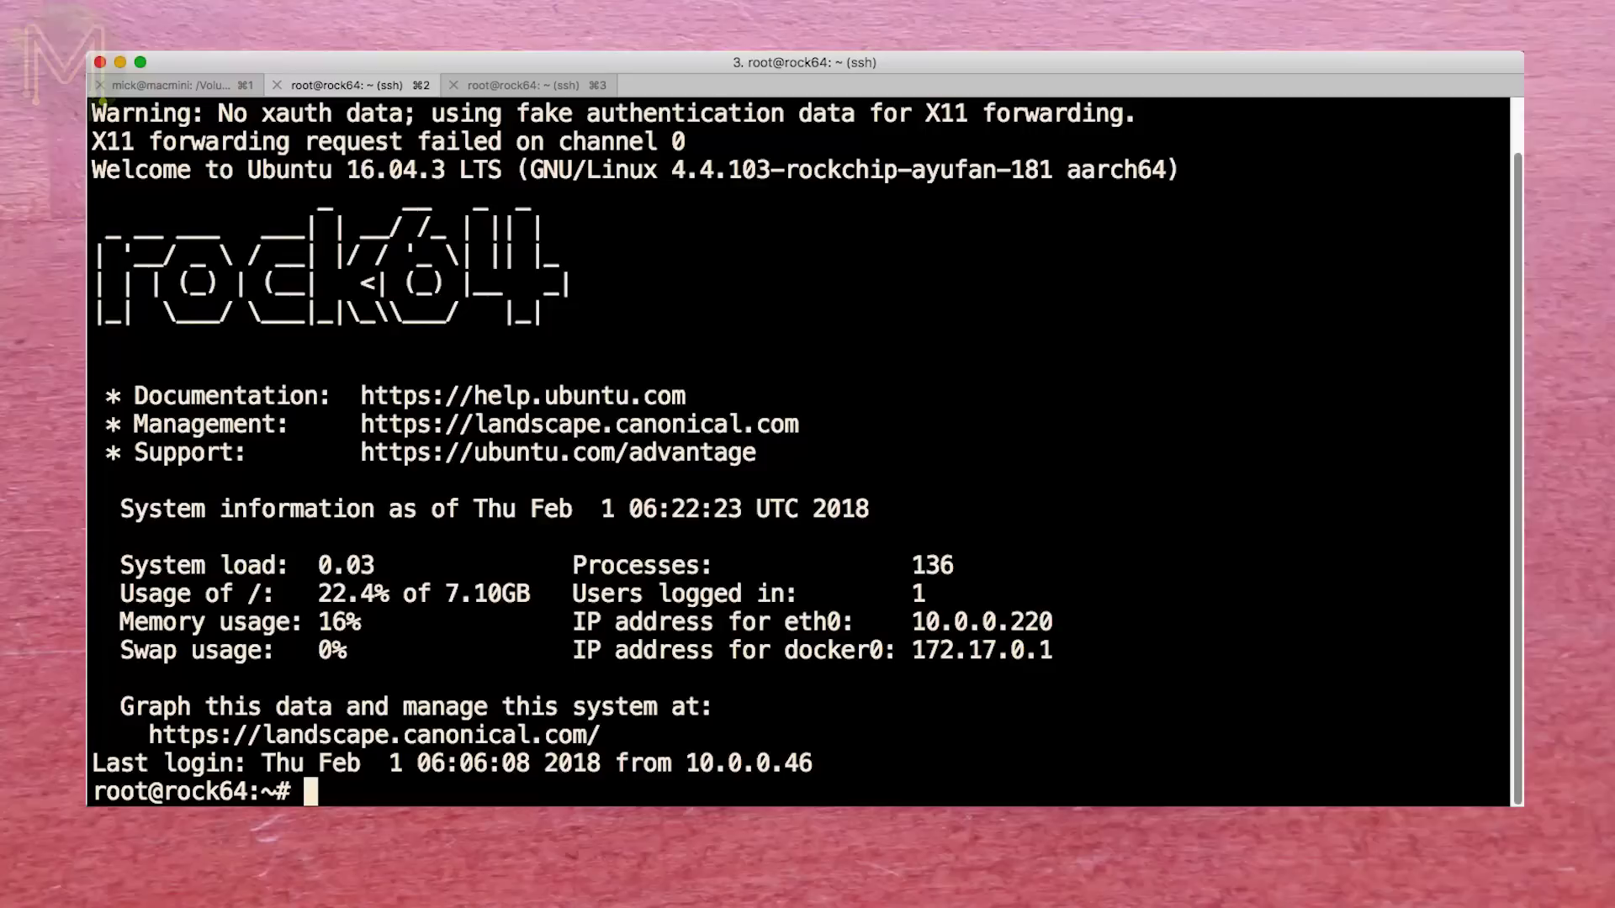
- List the /dev/i2c* and /dev/spi* devices, then enter ls -l /sys/class/gpio
type("ls -l /dev/i2c*")
key("Return")
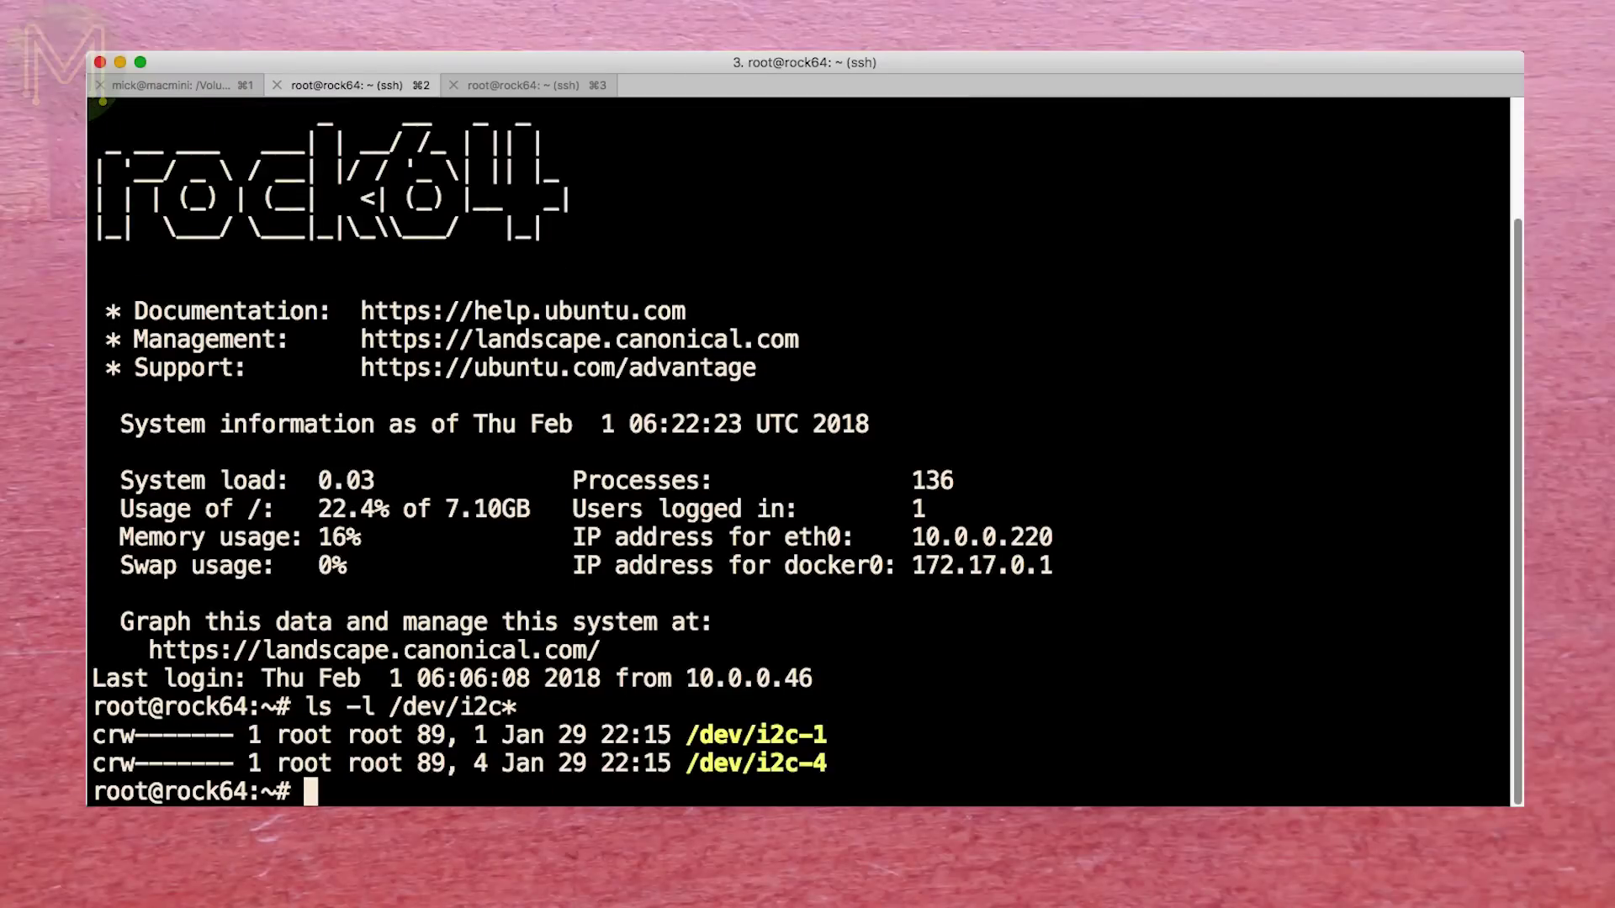
type("ls -l /dev/spi*")
key("Return")
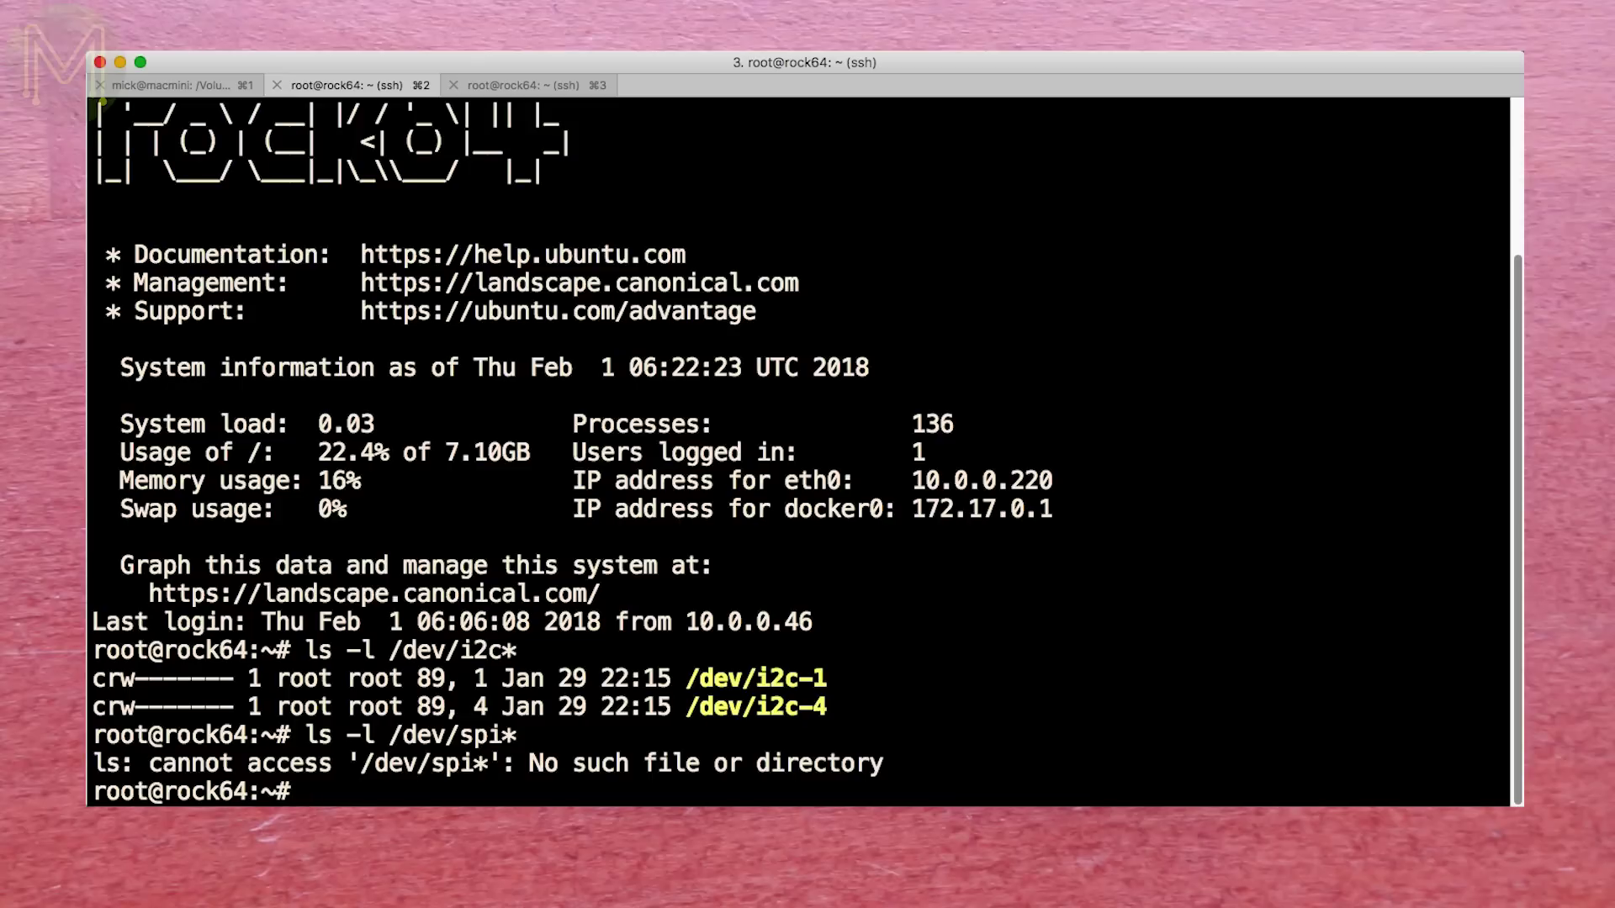
type("ls -l /sys/class/gpio")
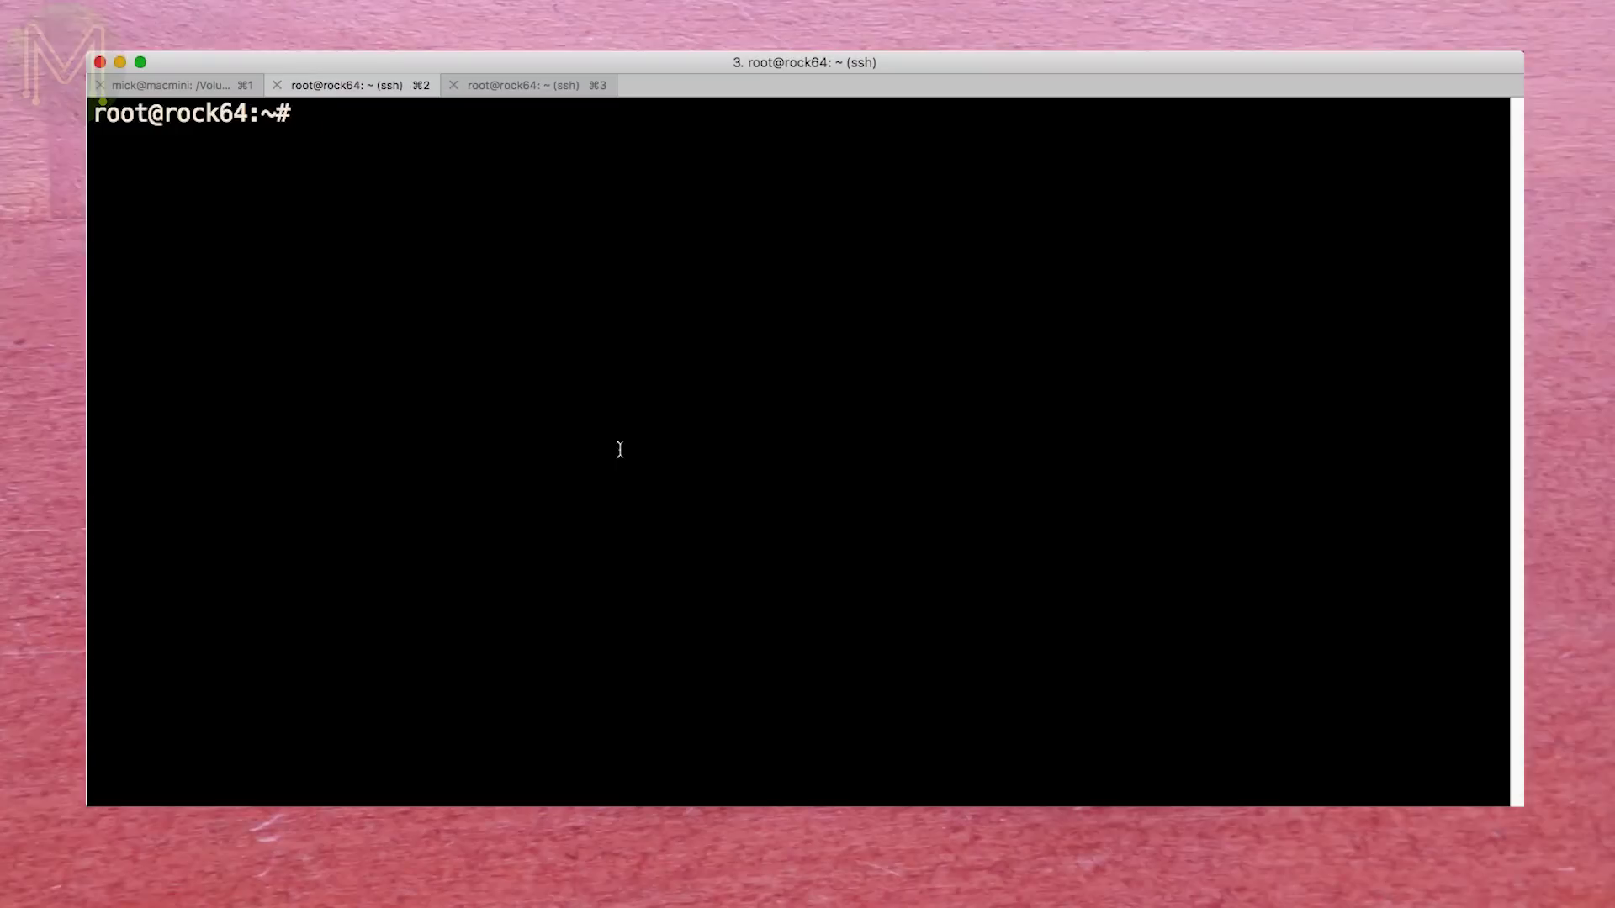
- List the existing Docker images and all Docker containers
type("docker container ls -a")
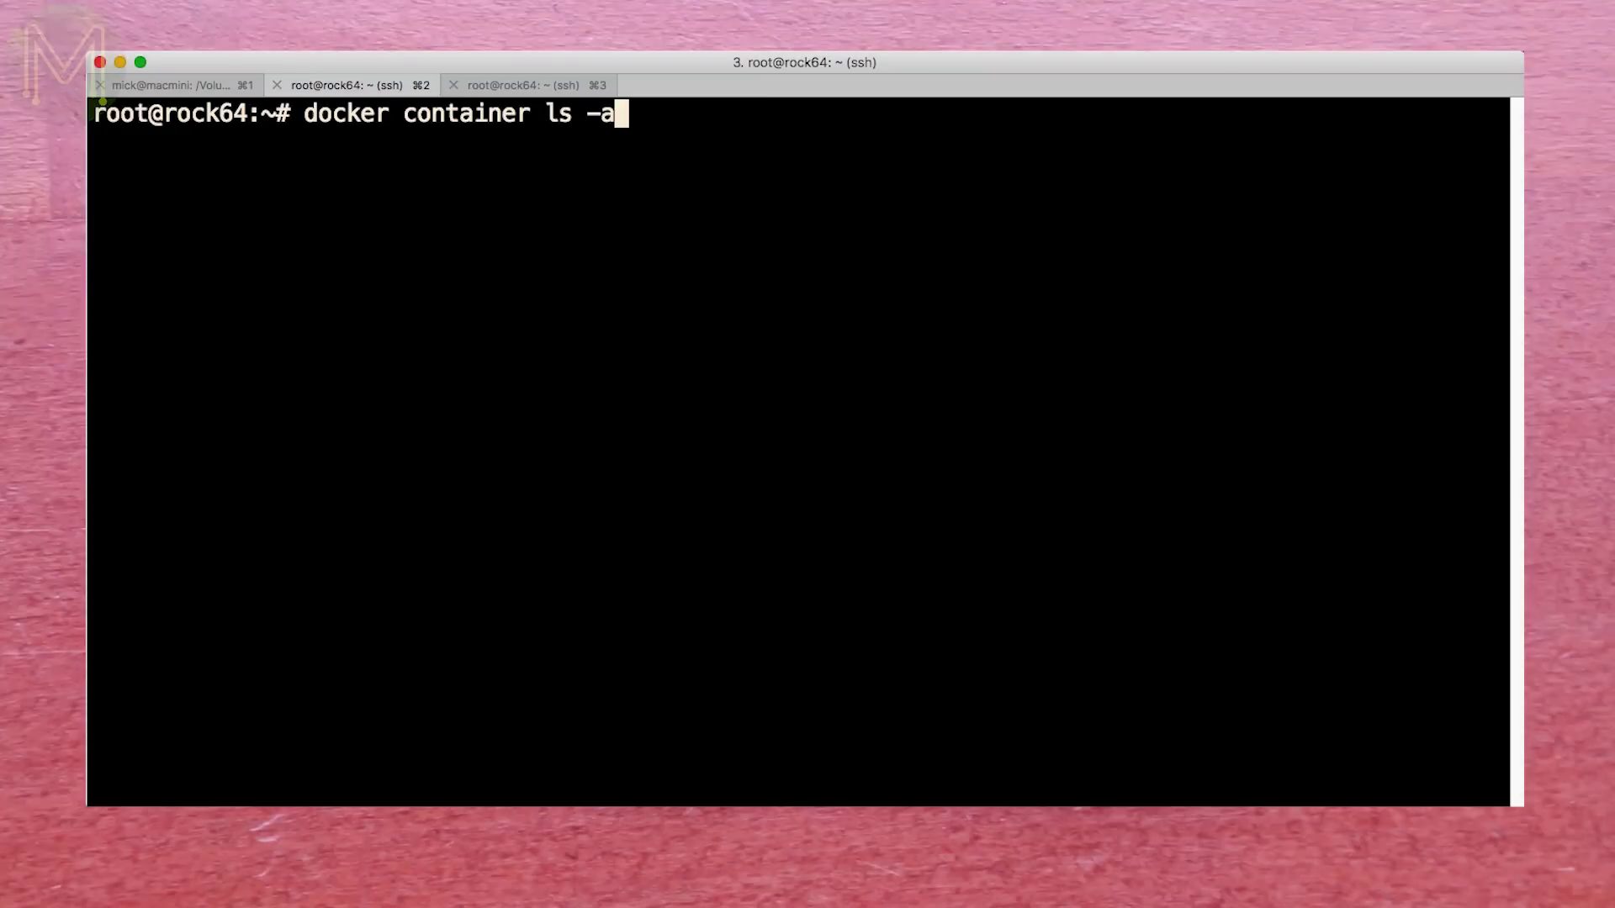
key("Up")
key("Return")
key("Down")
key("Return")
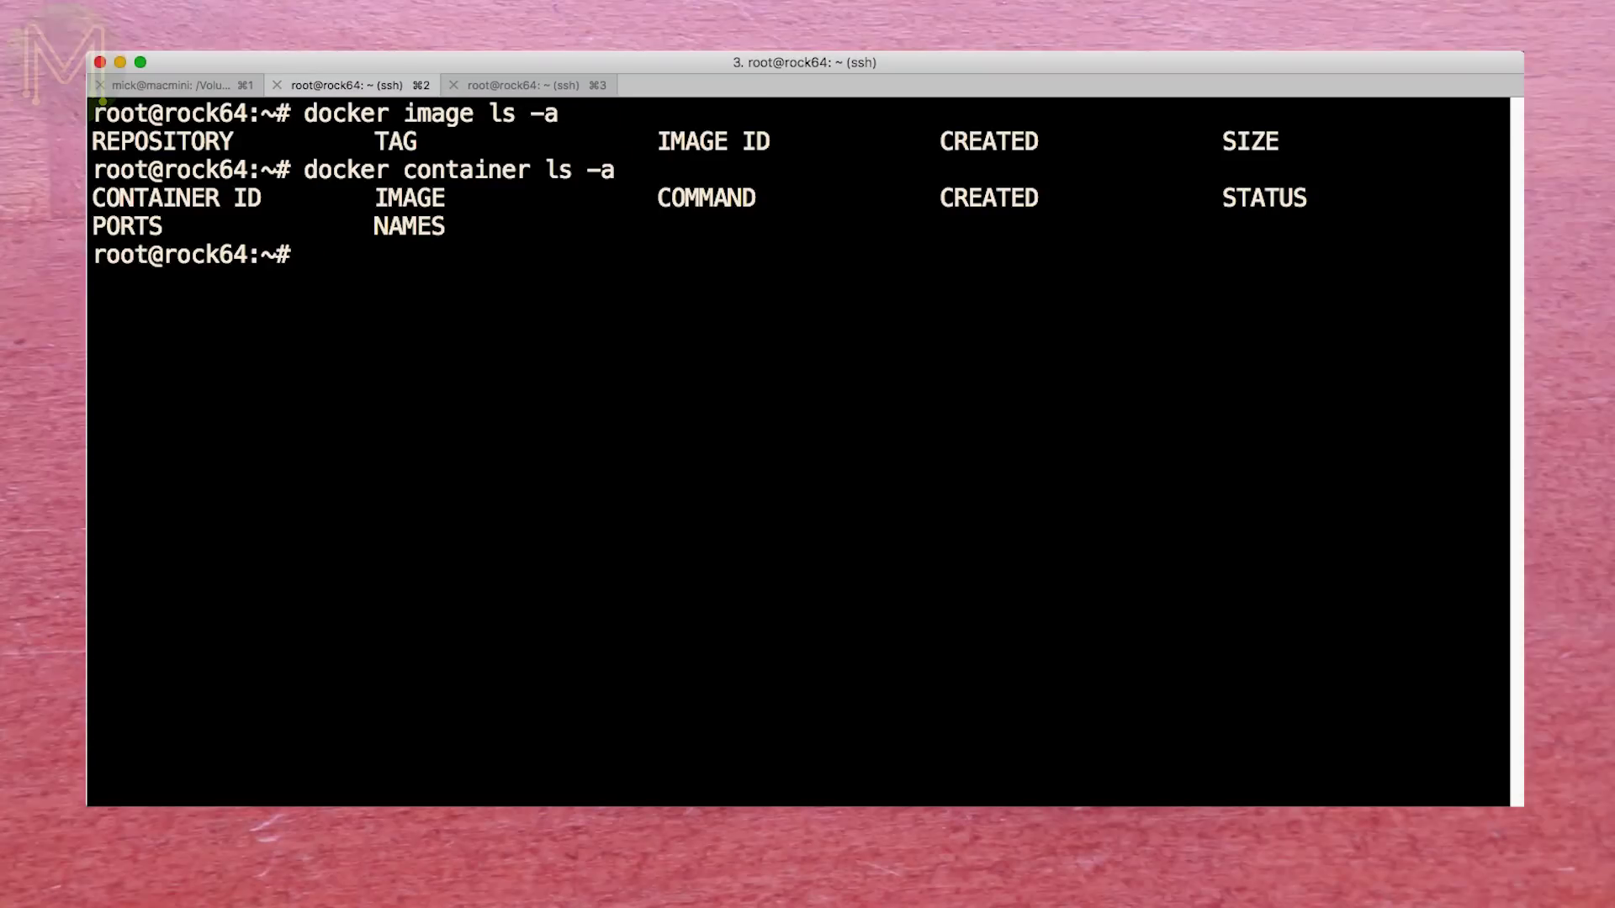
- Pull the owncloud image, run owncloud:latest detached on port 80:80, and confirm it's Up
type("docker pull owncloud")
key("Return")
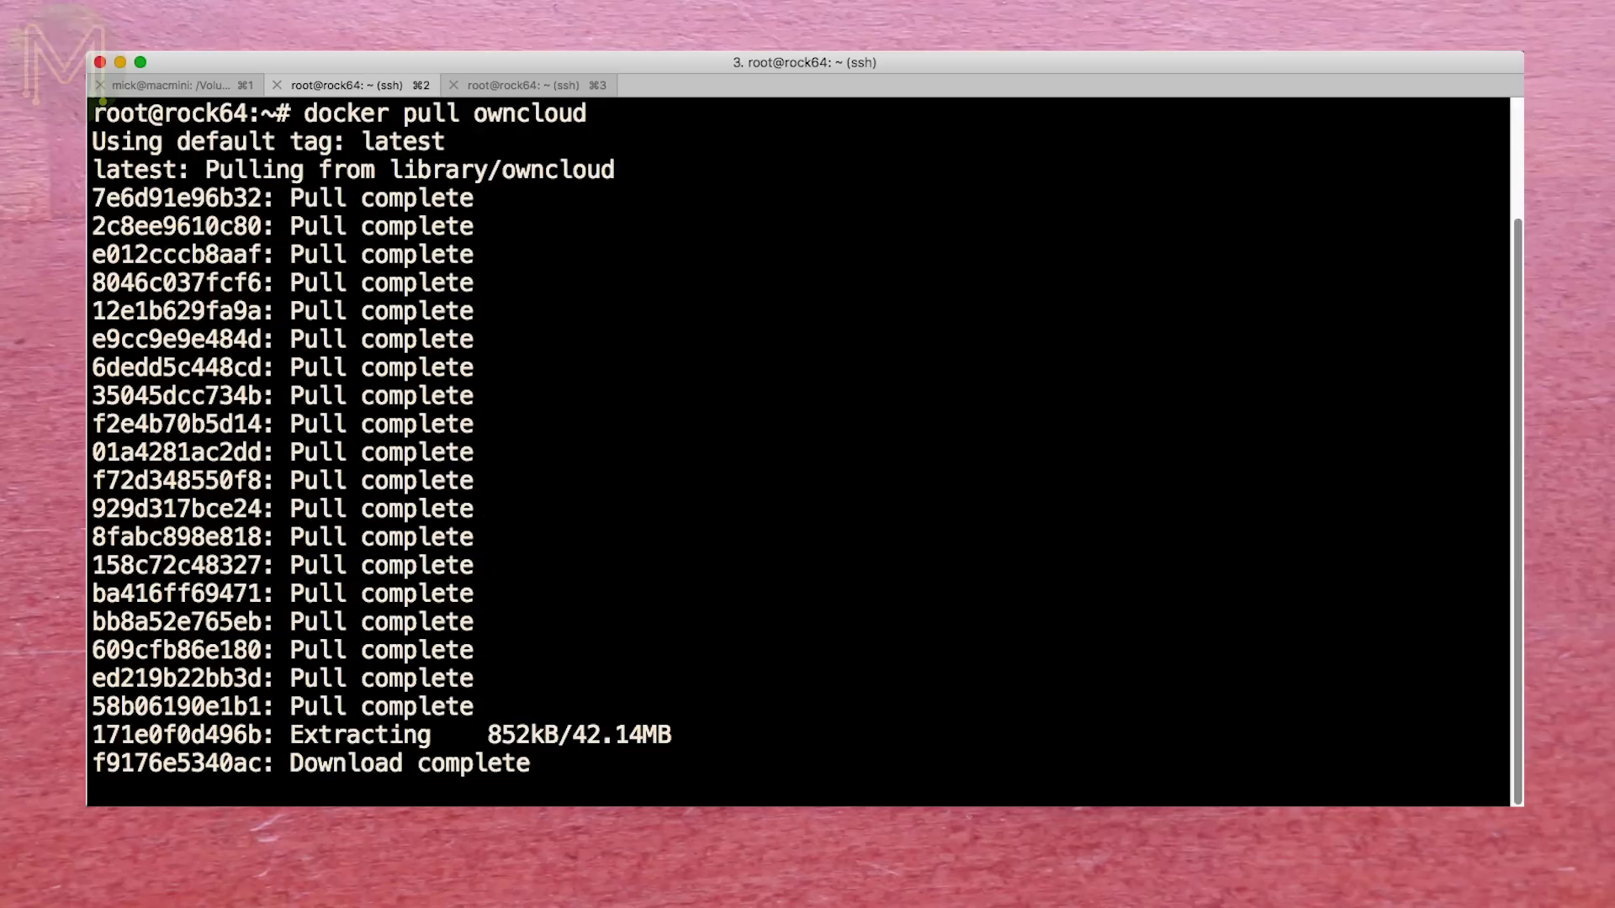
type("docker run -d -p 80:80 owncloud")
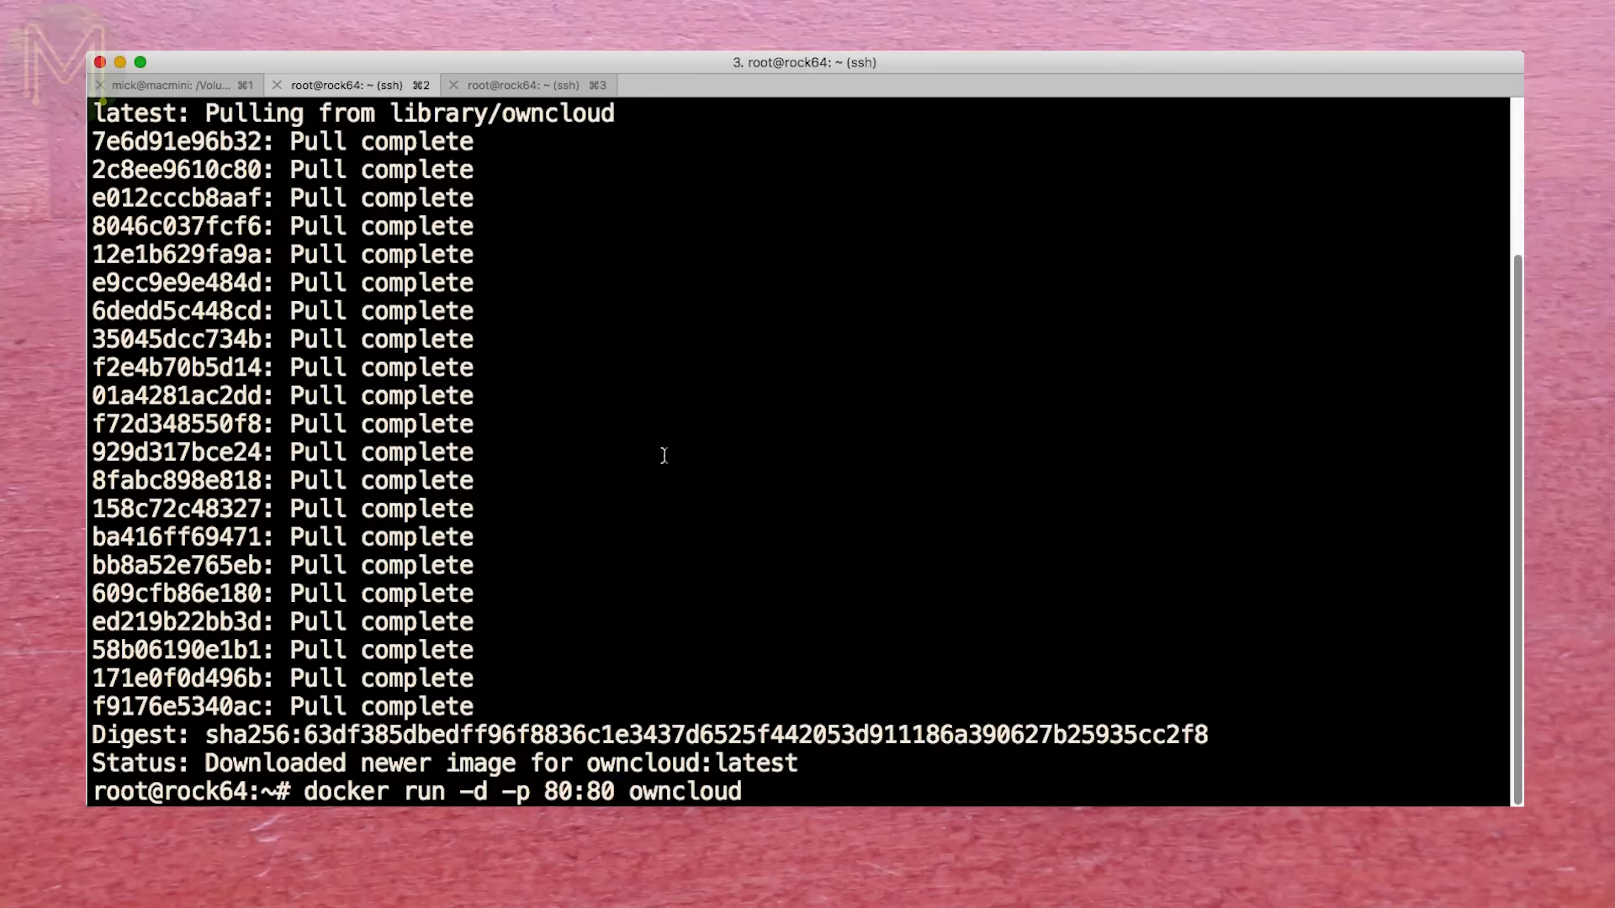
type(":latest")
key("Return")
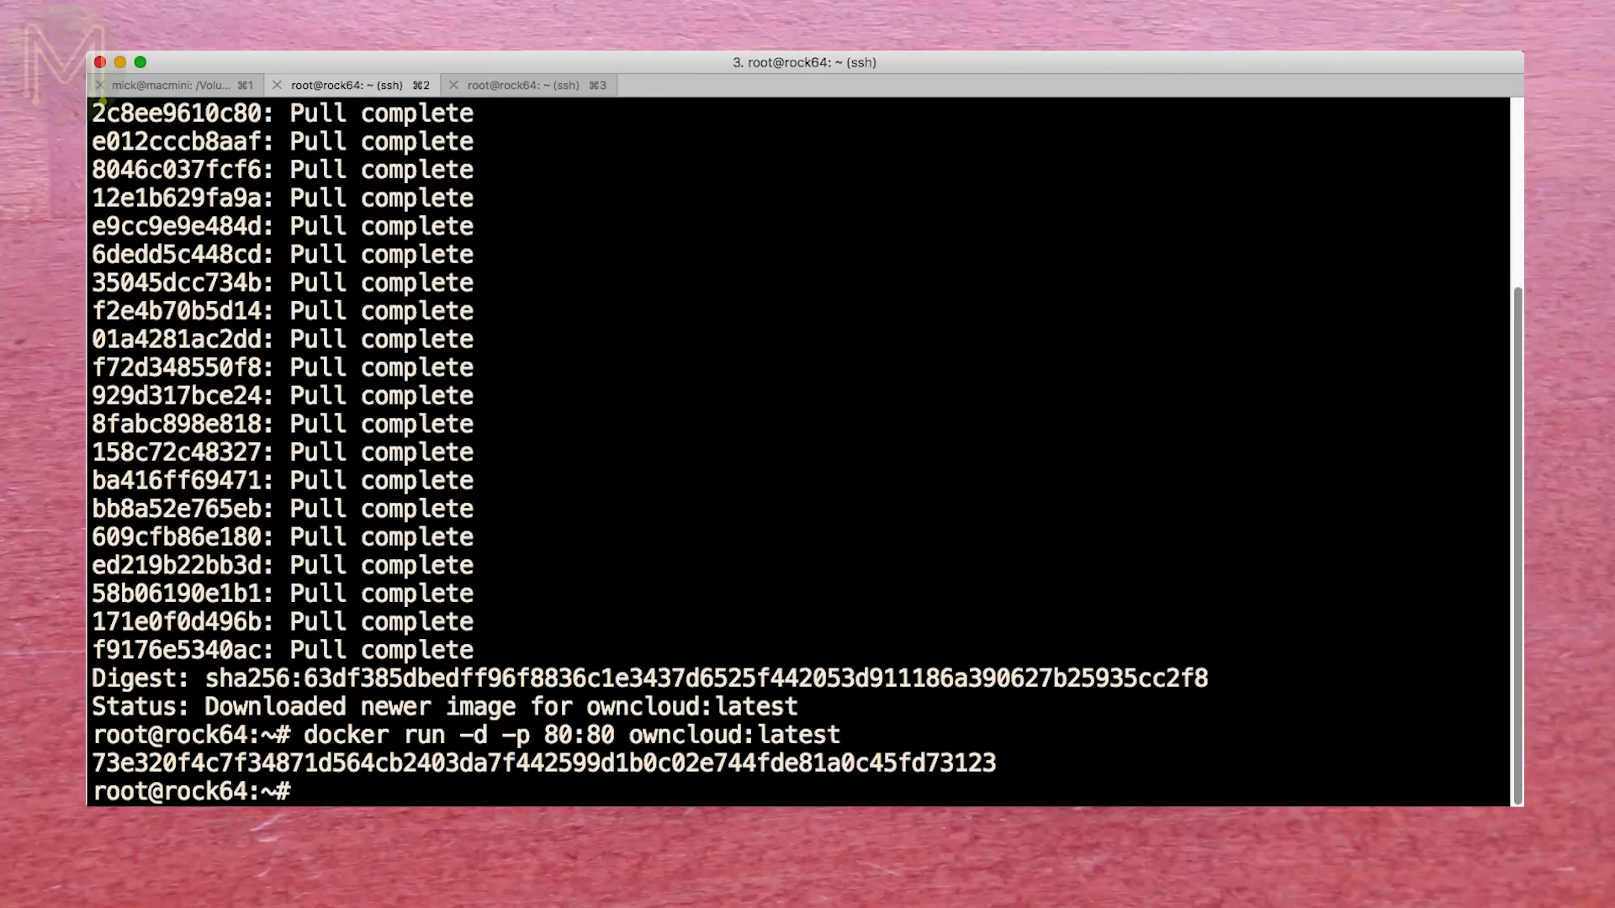
key("Return")
key("Return")
type("docker container ls -a")
key("Return")
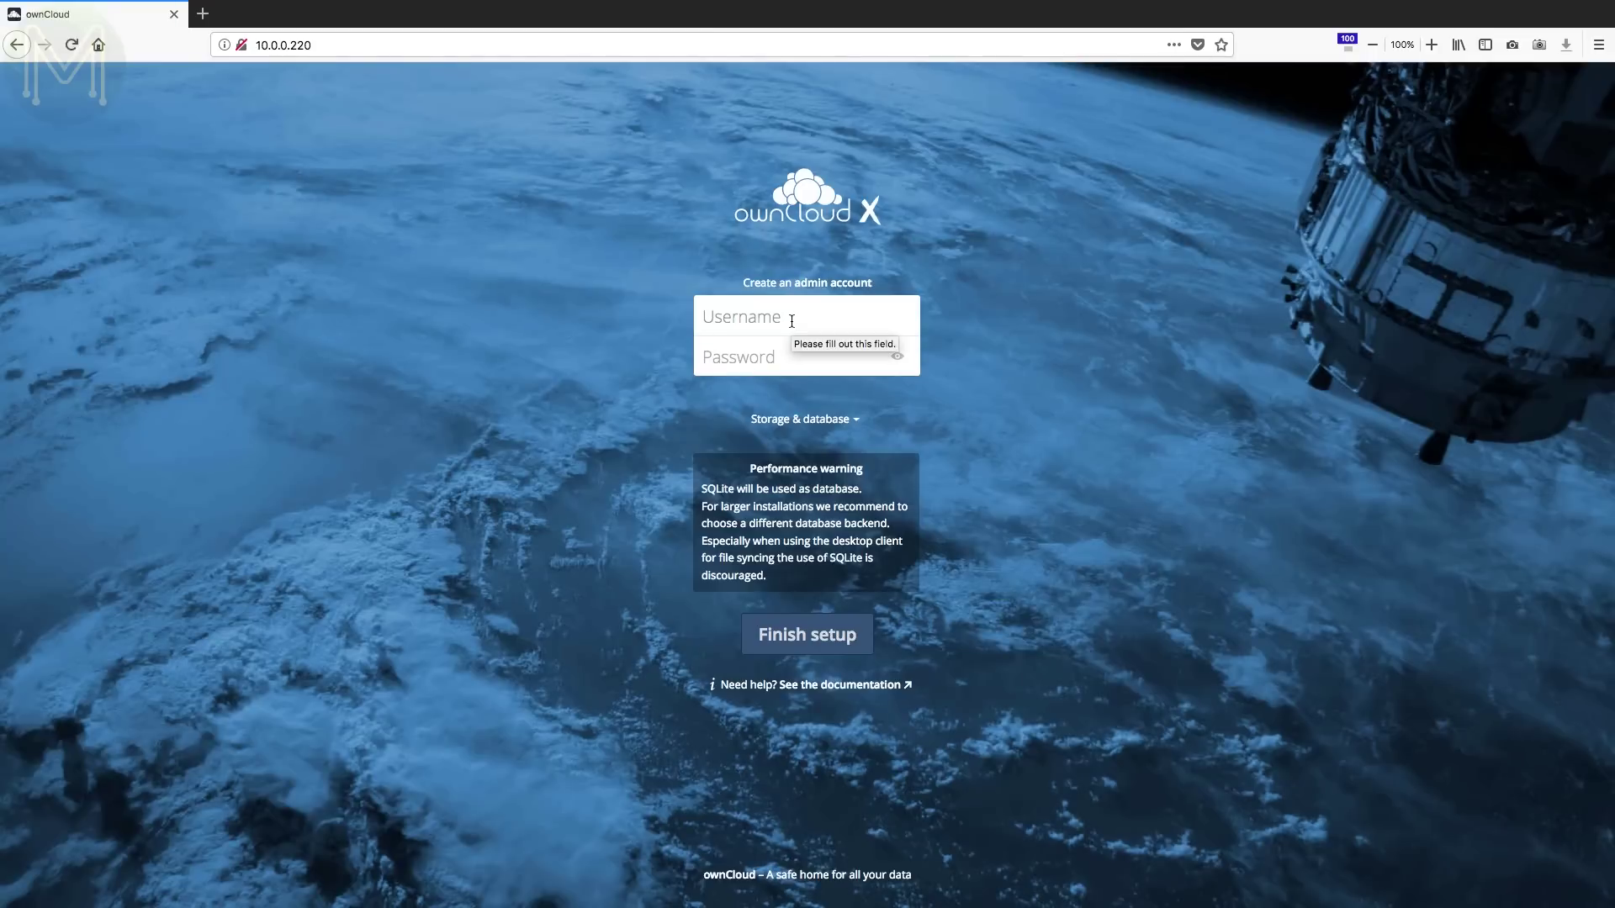
- Create the ownCloud admin account with username admin and its password, then dismiss the welcome dialog
type("admin")
key("Tab")
type("admin")
key("Return")
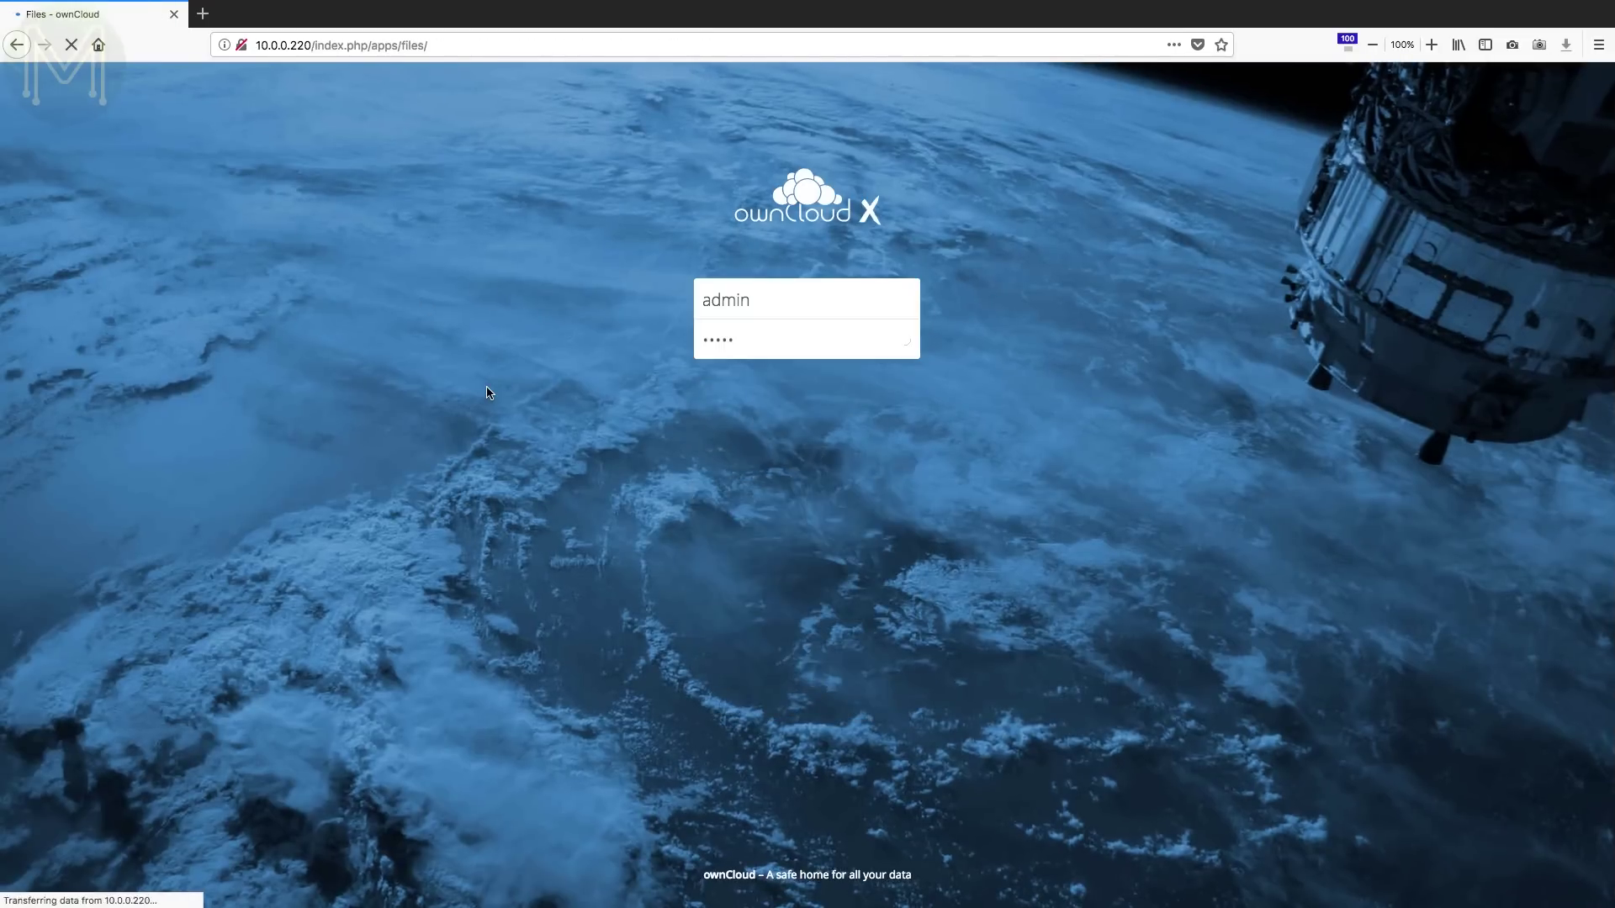
key("Escape")
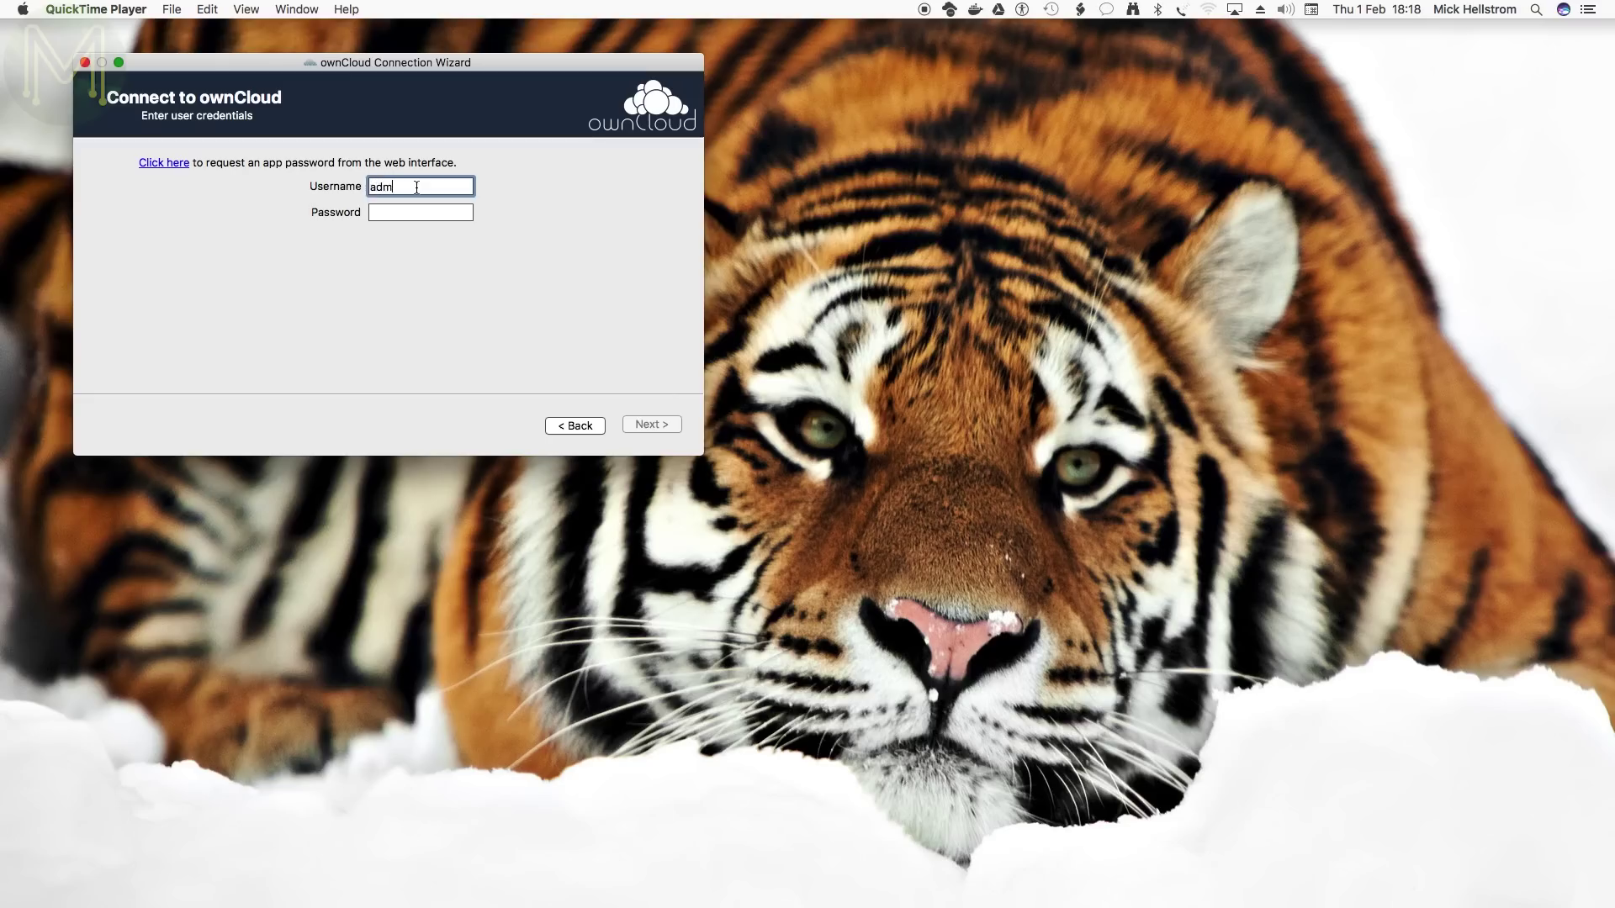
- Connect the desktop client, paste AMF2016.mp4 into the ownCloud folder, and show its upload progress
type("admin")
left_click(652, 424)
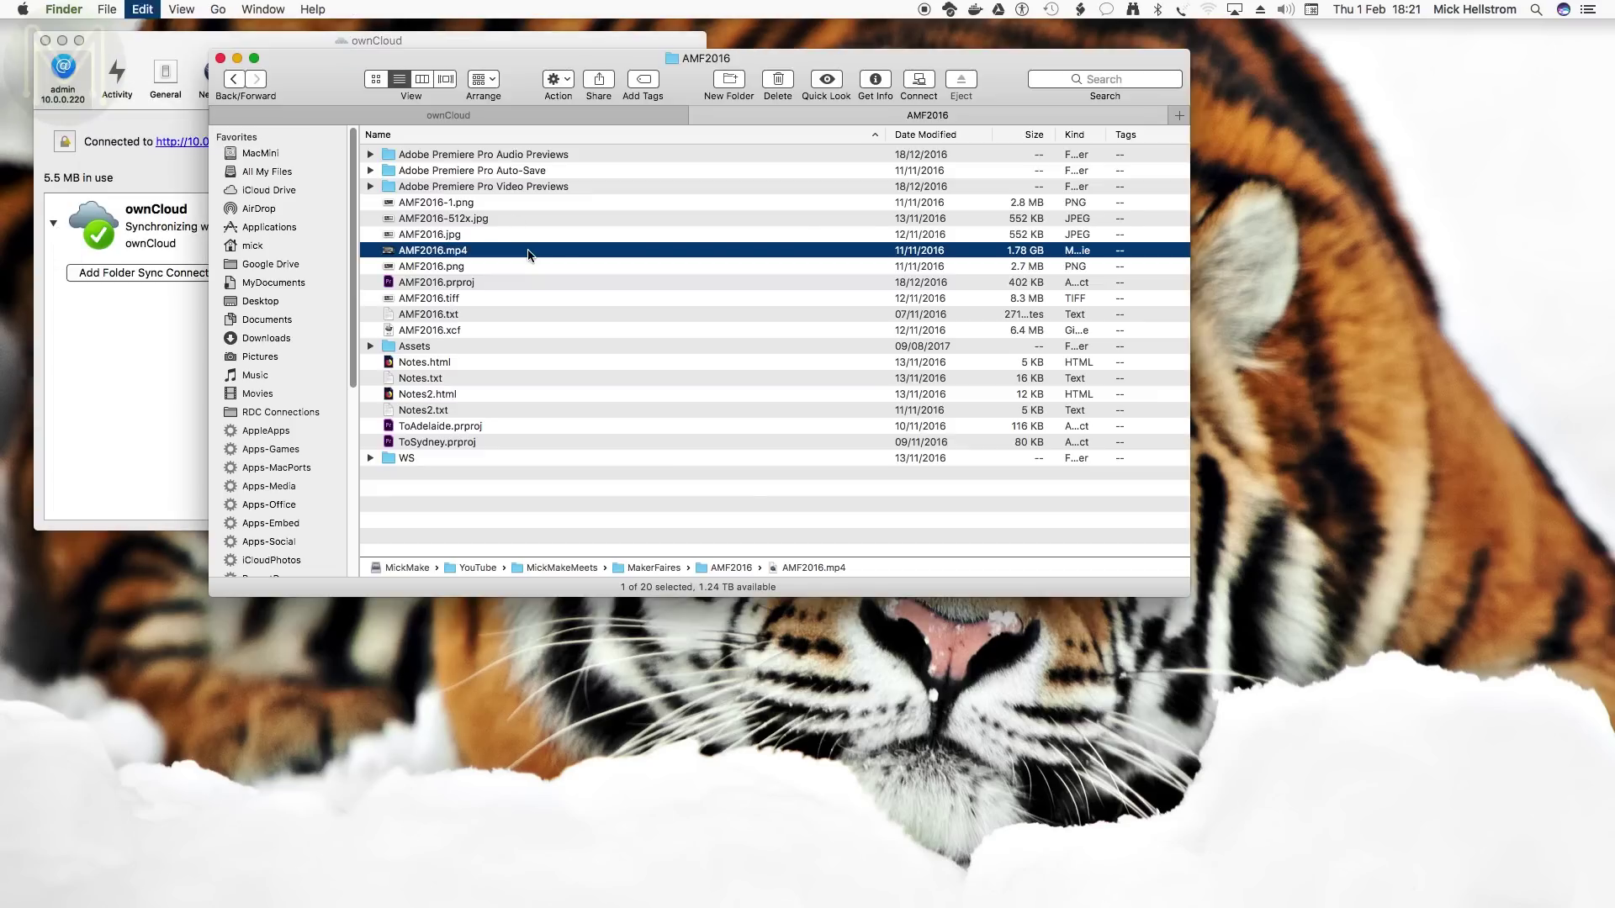
key("ctrl+shift+Tab")
left_click(482, 322)
key("super+v")
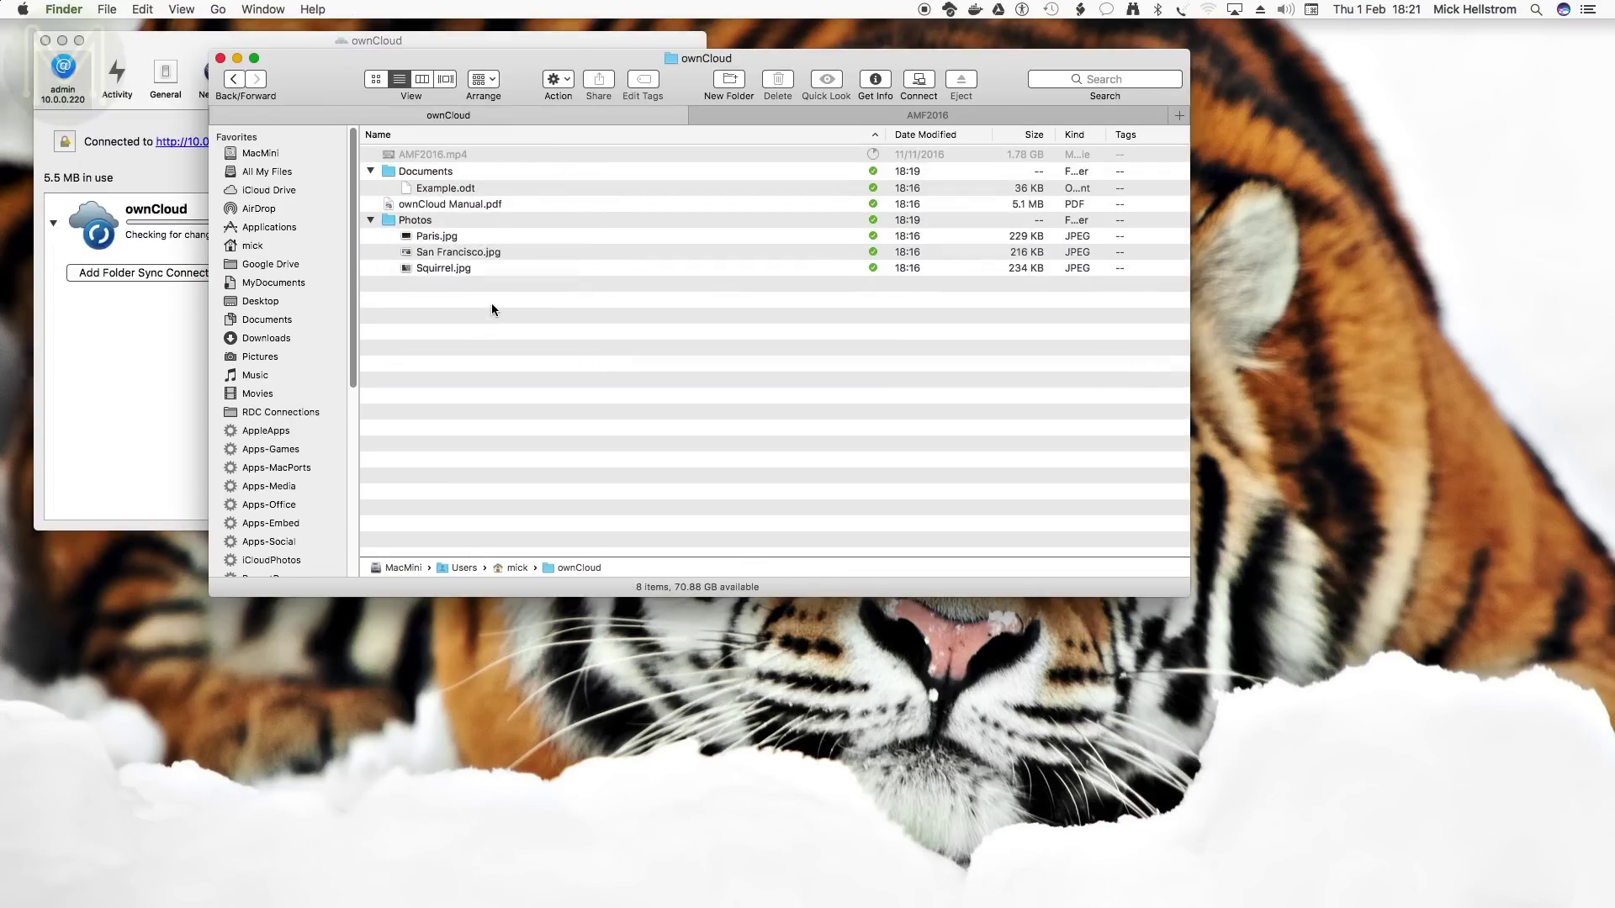
left_click(165, 37)
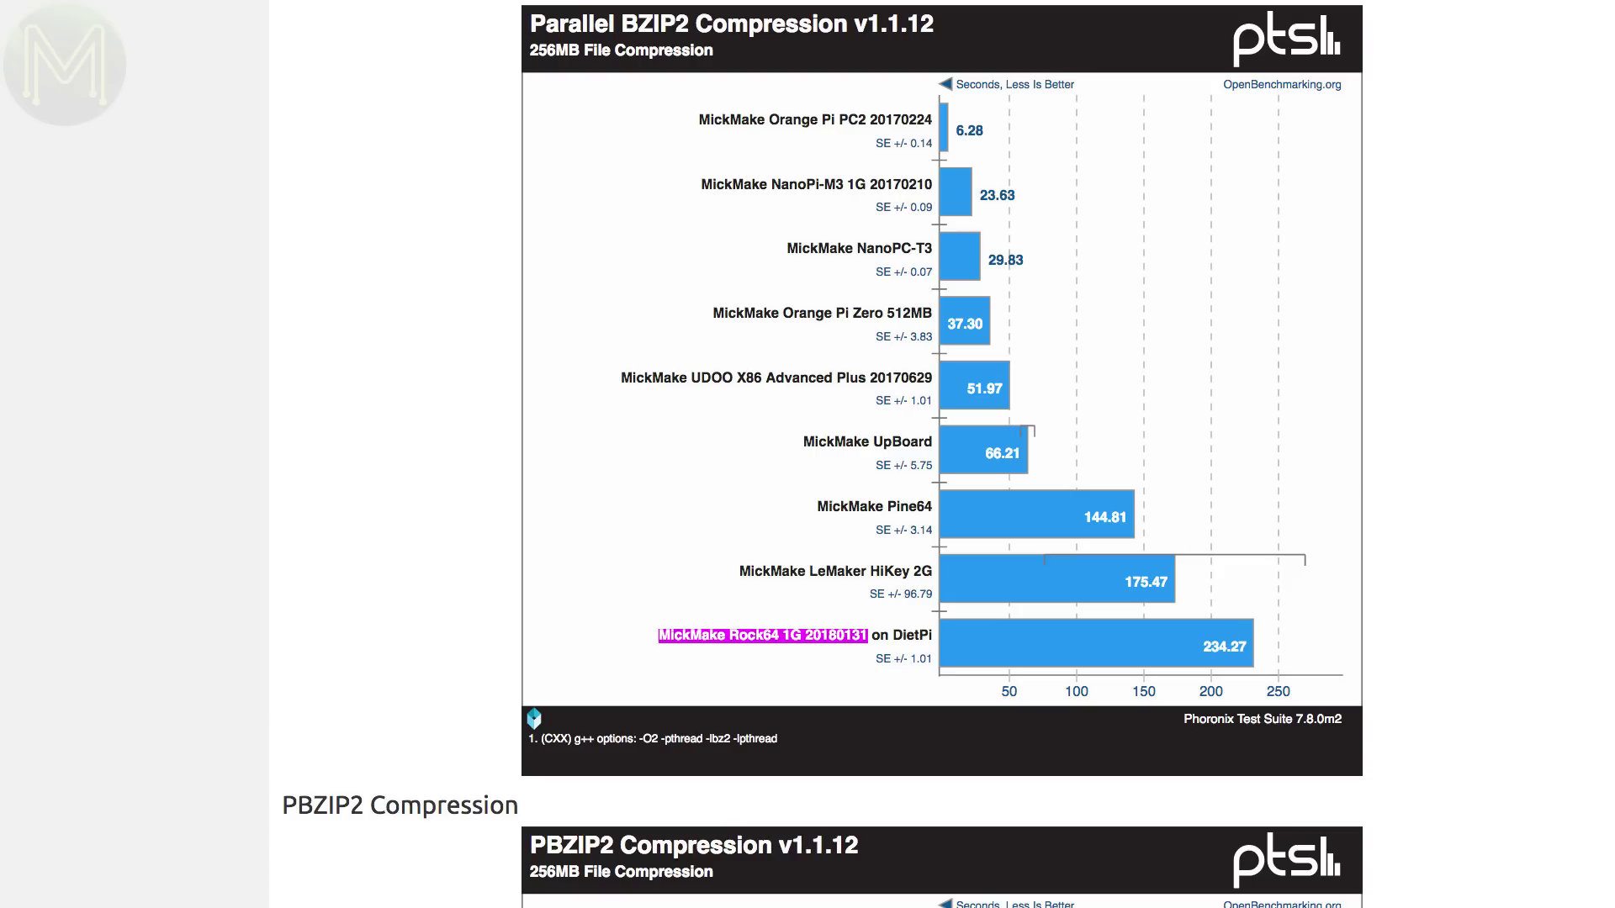
- Scroll past the PBZIP2, Gzip, FLAC, GnuPG, OpenSSL, Redis and PyBench charts to Timed HMMer Search
scroll(942, 454, "down", 10)
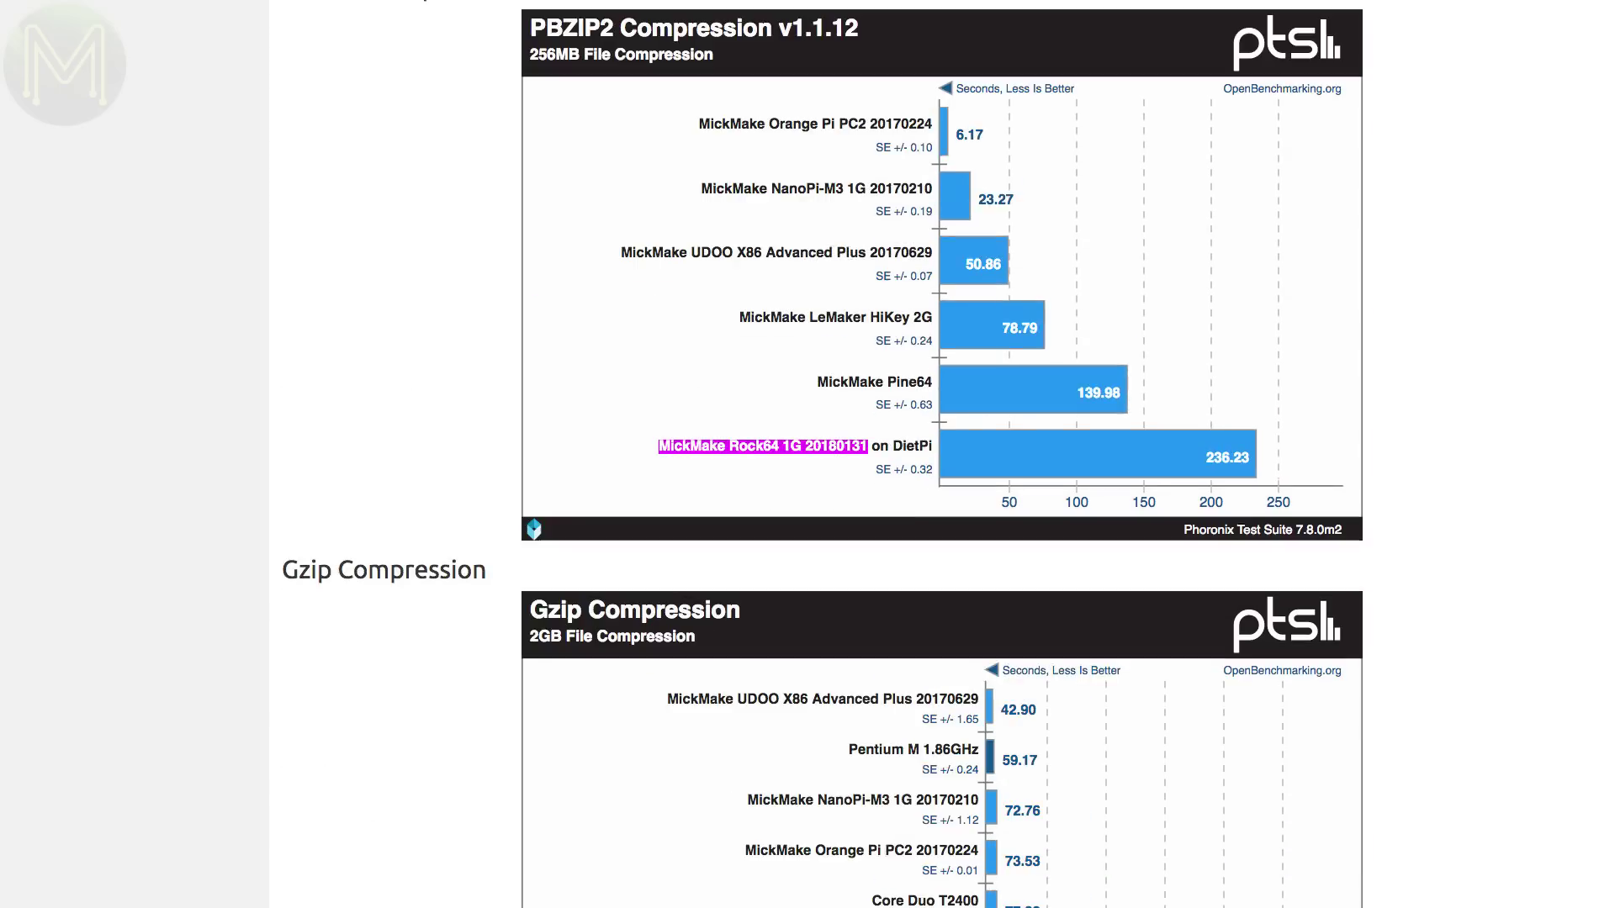
scroll(942, 454, "down", 7)
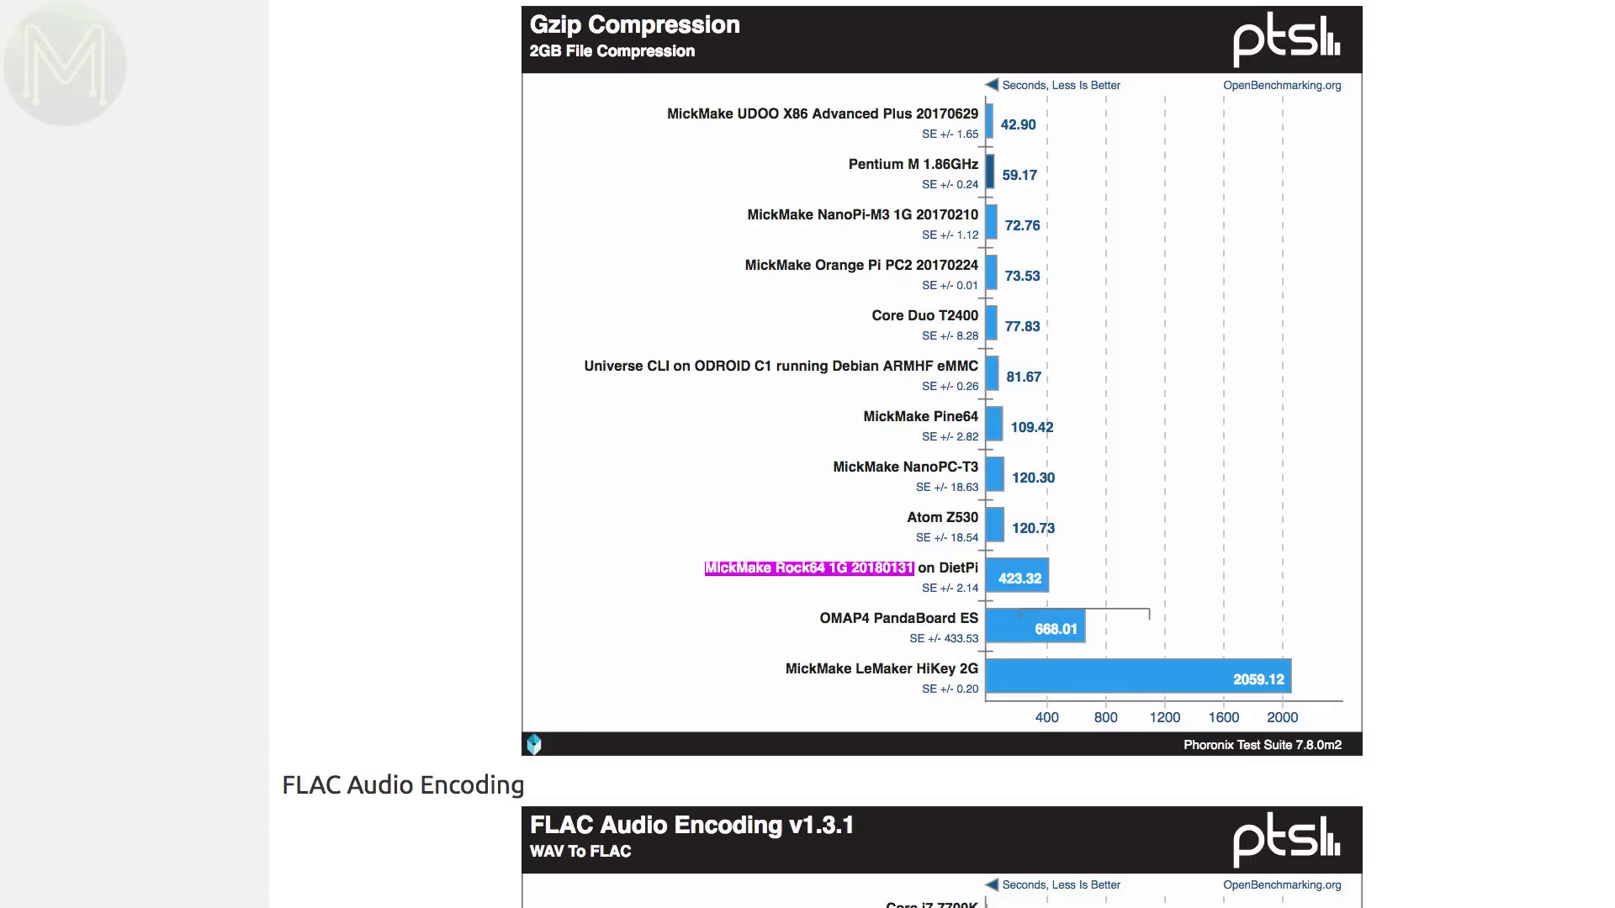
scroll(942, 454, "down", 12)
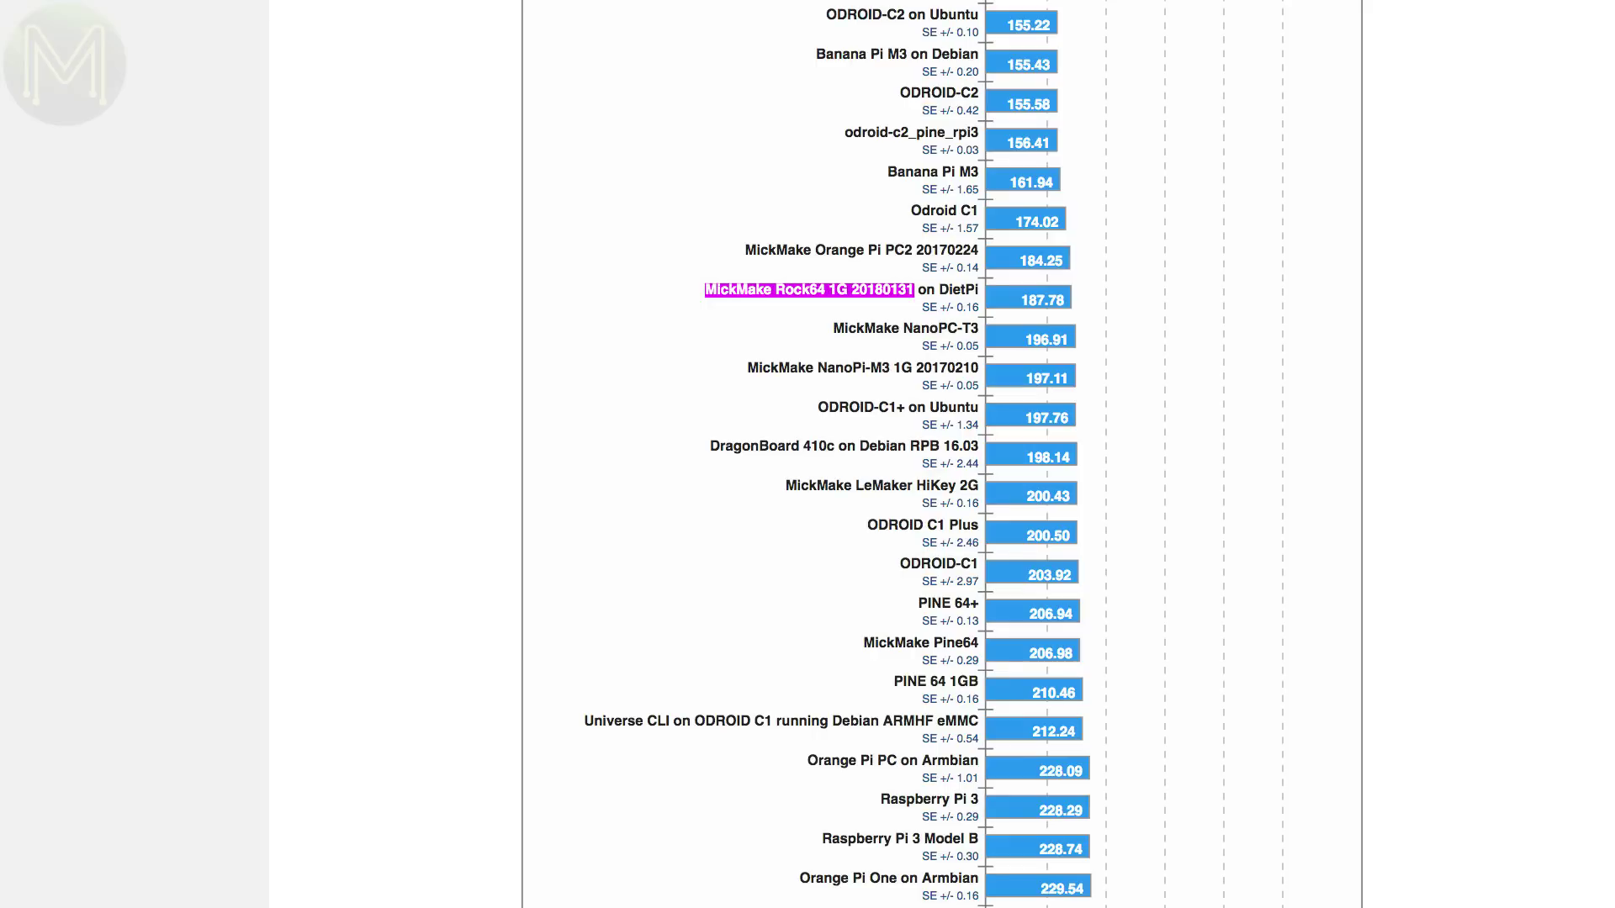
scroll(942, 454, "down", 15)
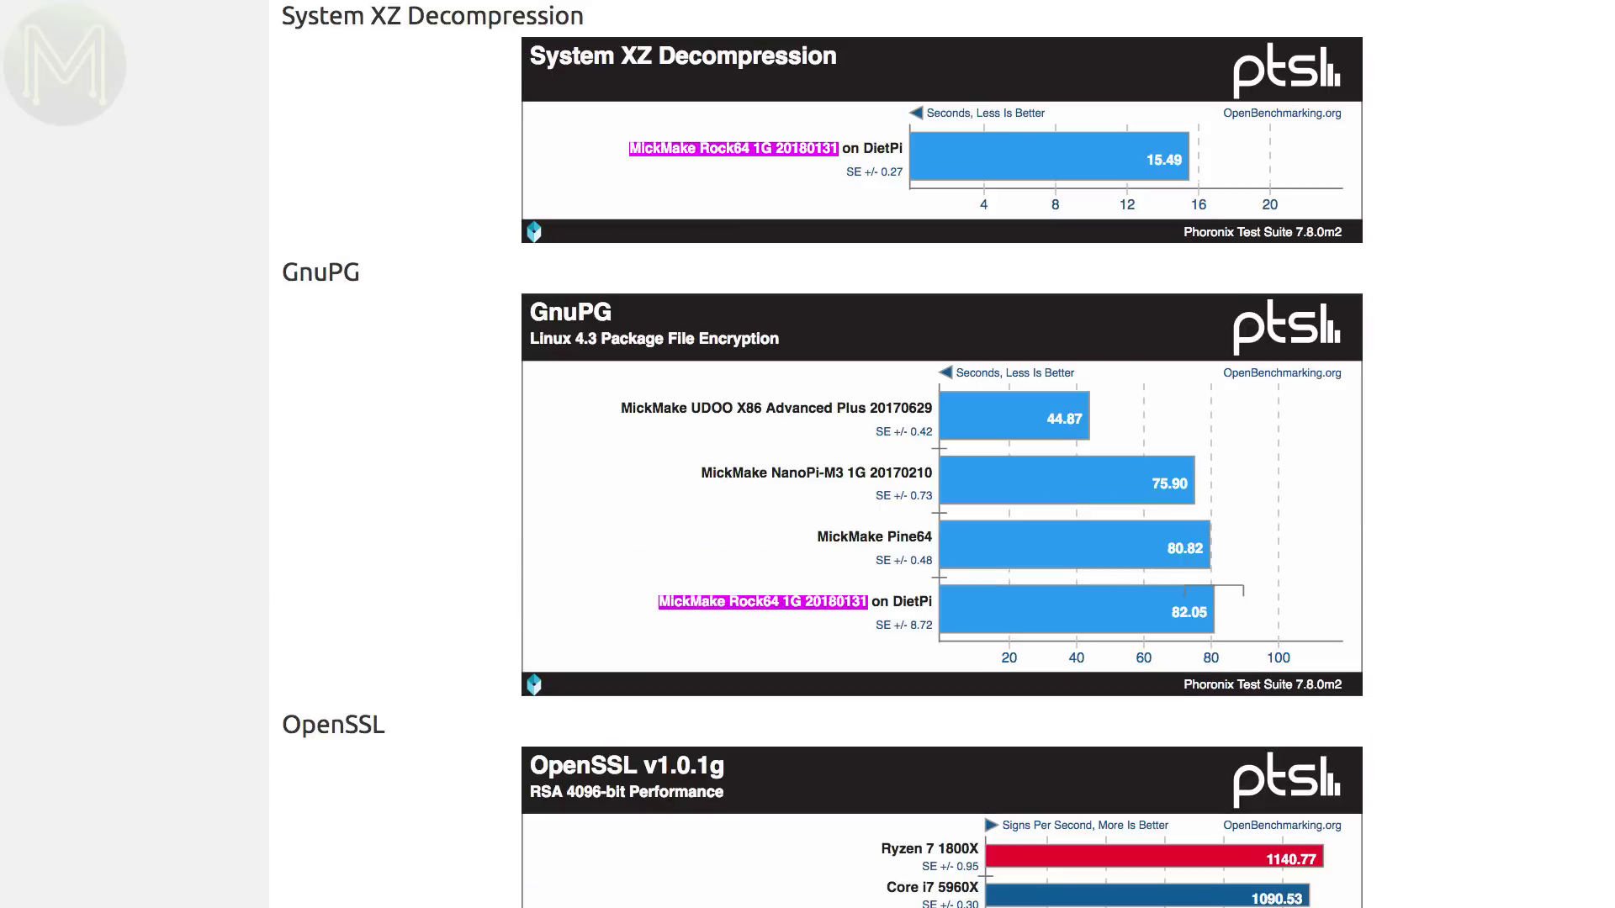
scroll(942, 454, "down", 15)
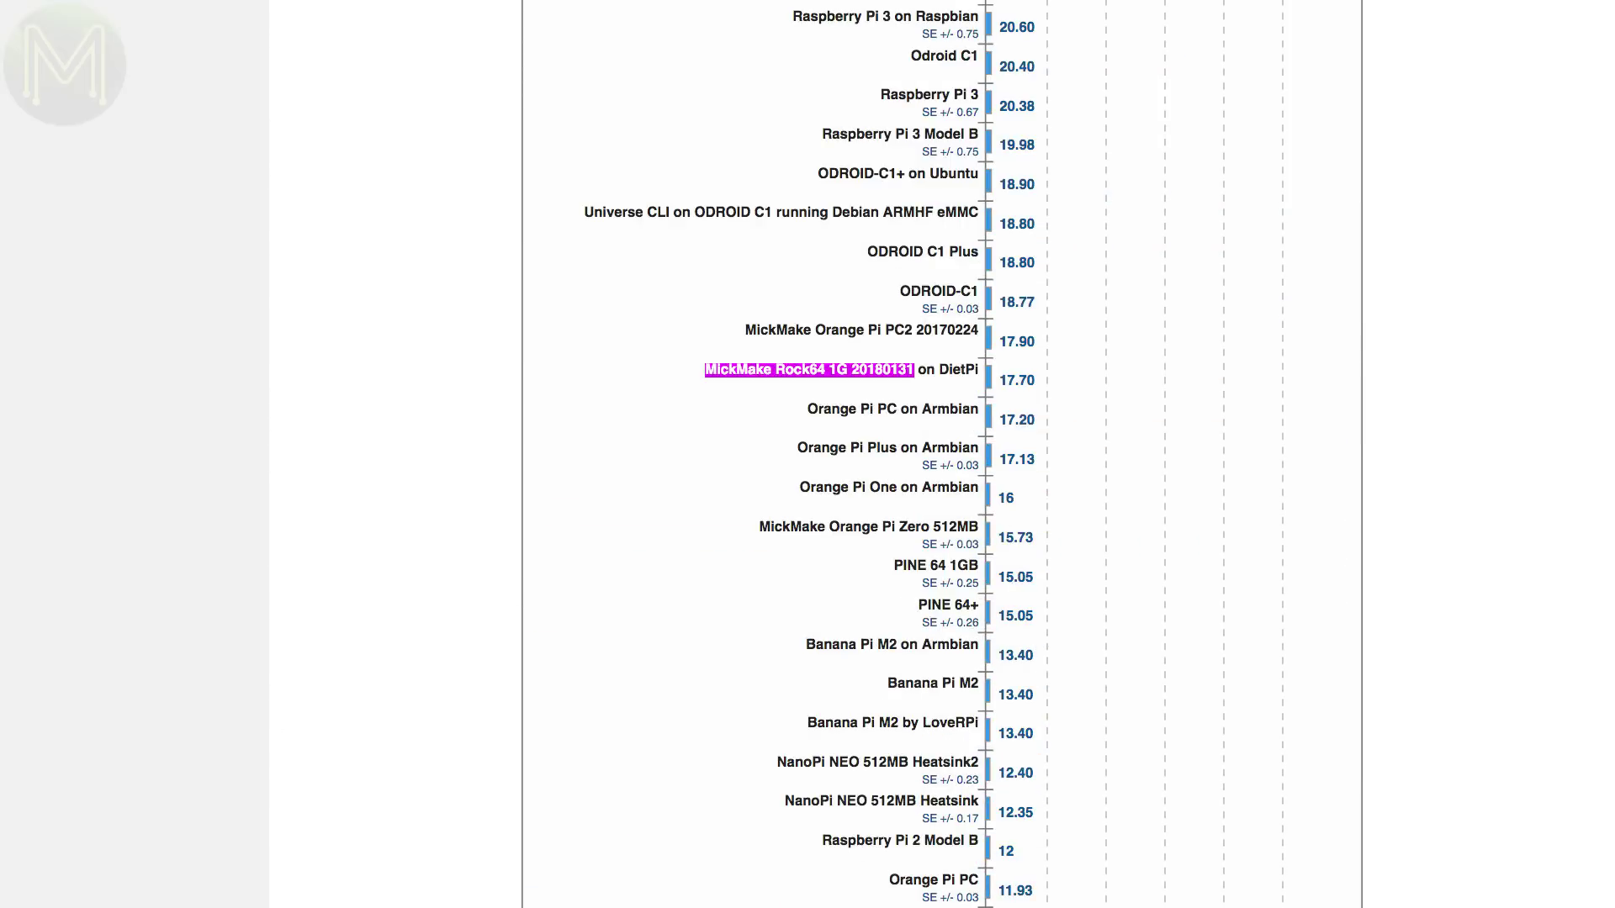
scroll(942, 454, "down", 15)
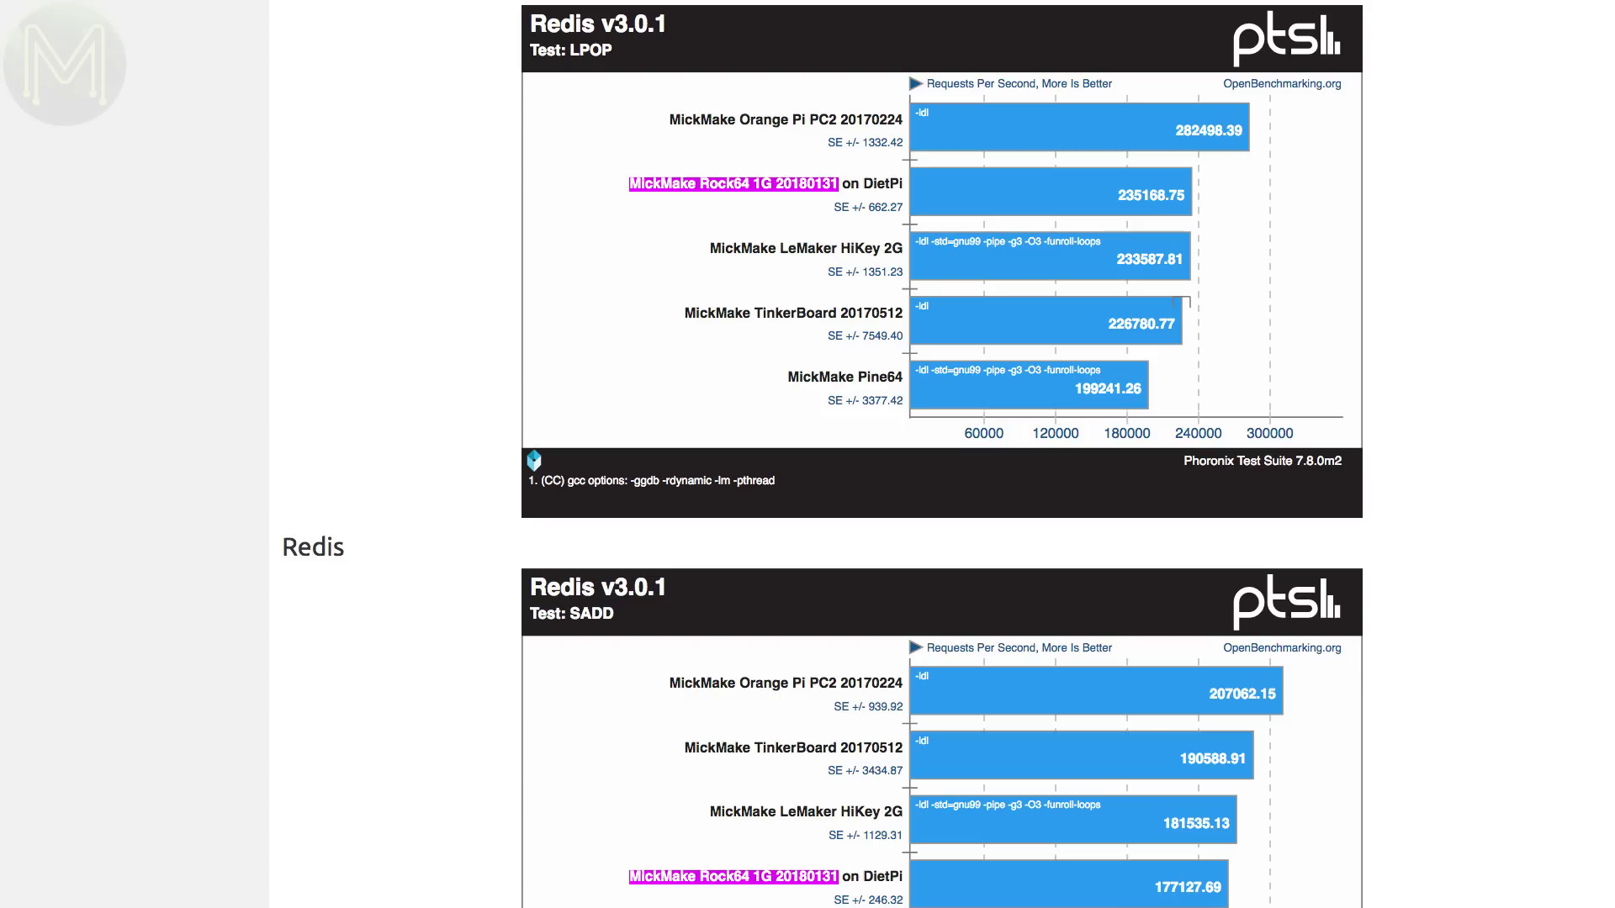
scroll(942, 454, "down", 5)
scroll(942, 454, "down", 5)
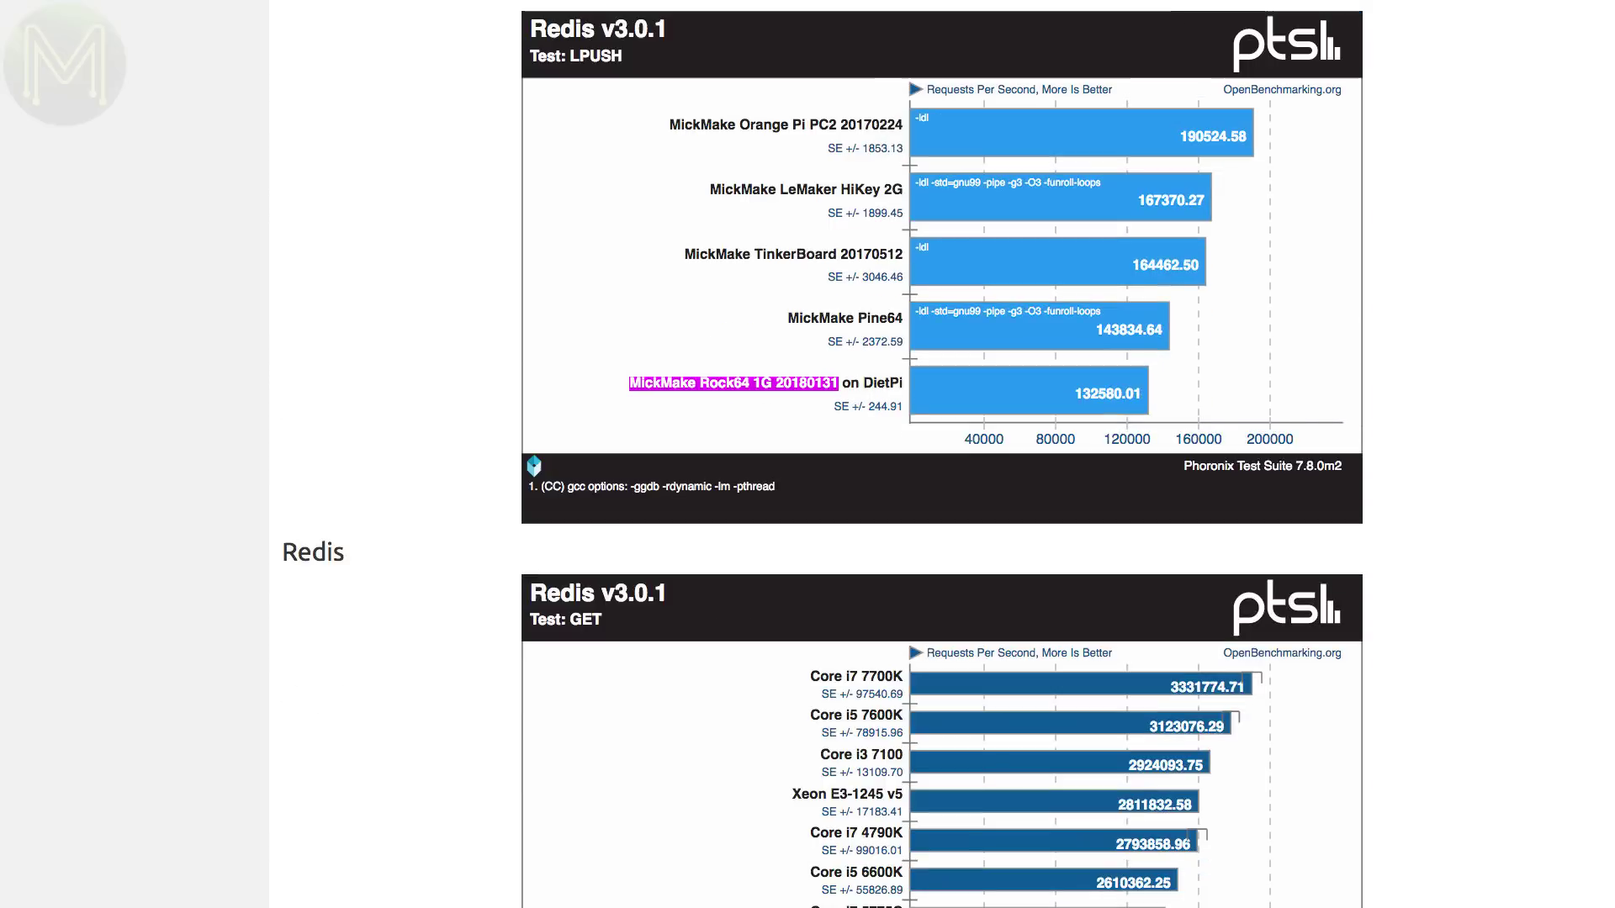
scroll(942, 455, "down", 10)
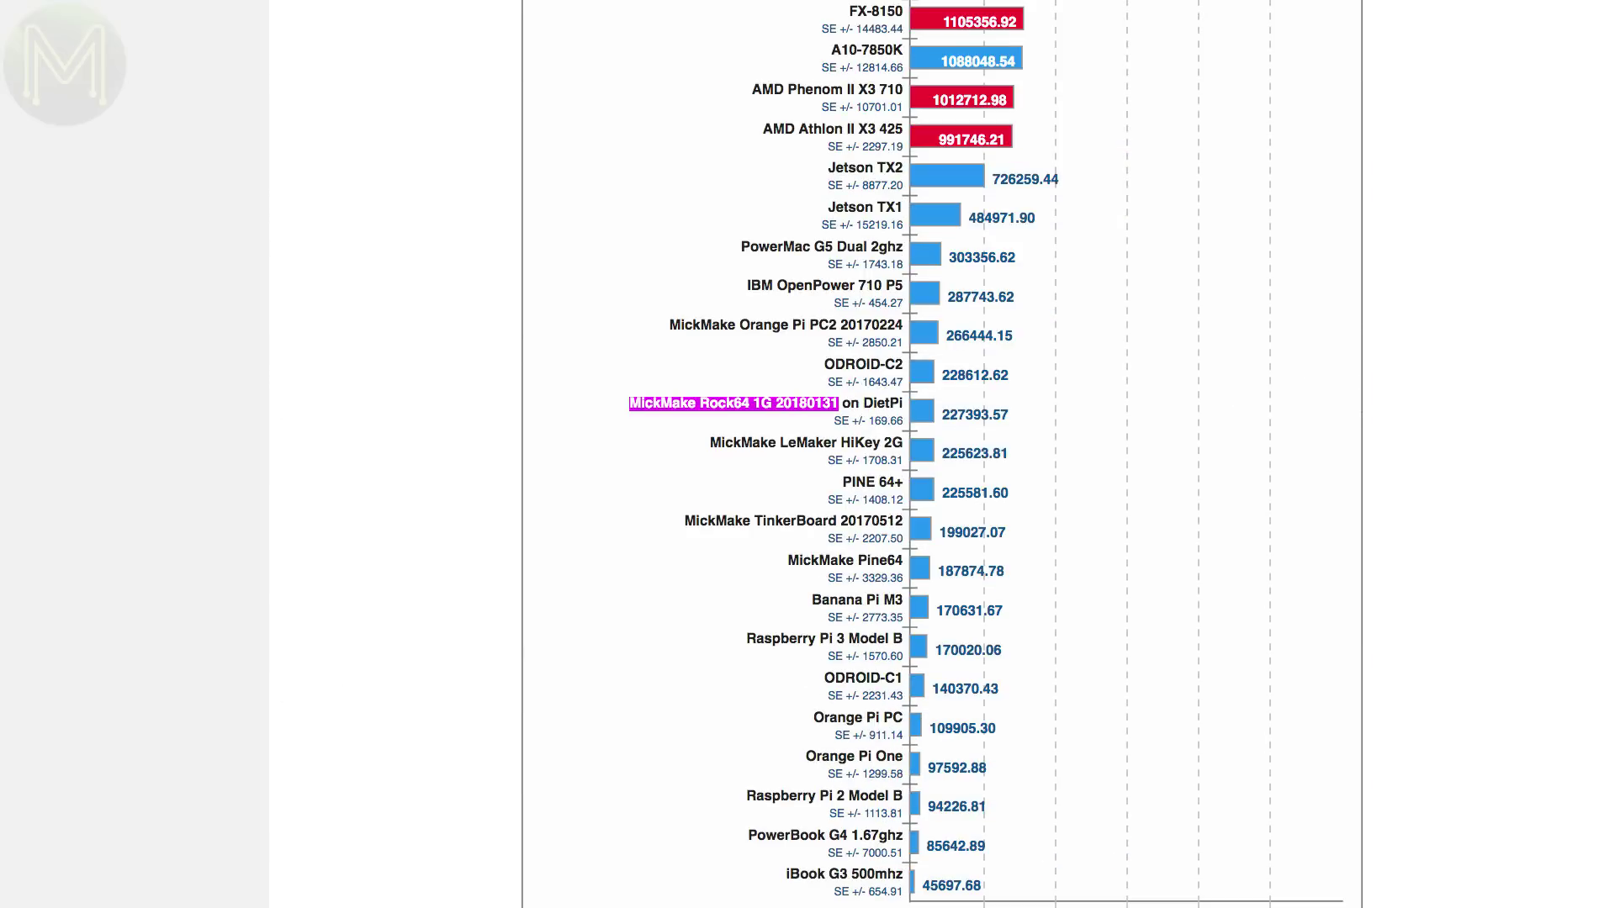
scroll(942, 454, "down", 5)
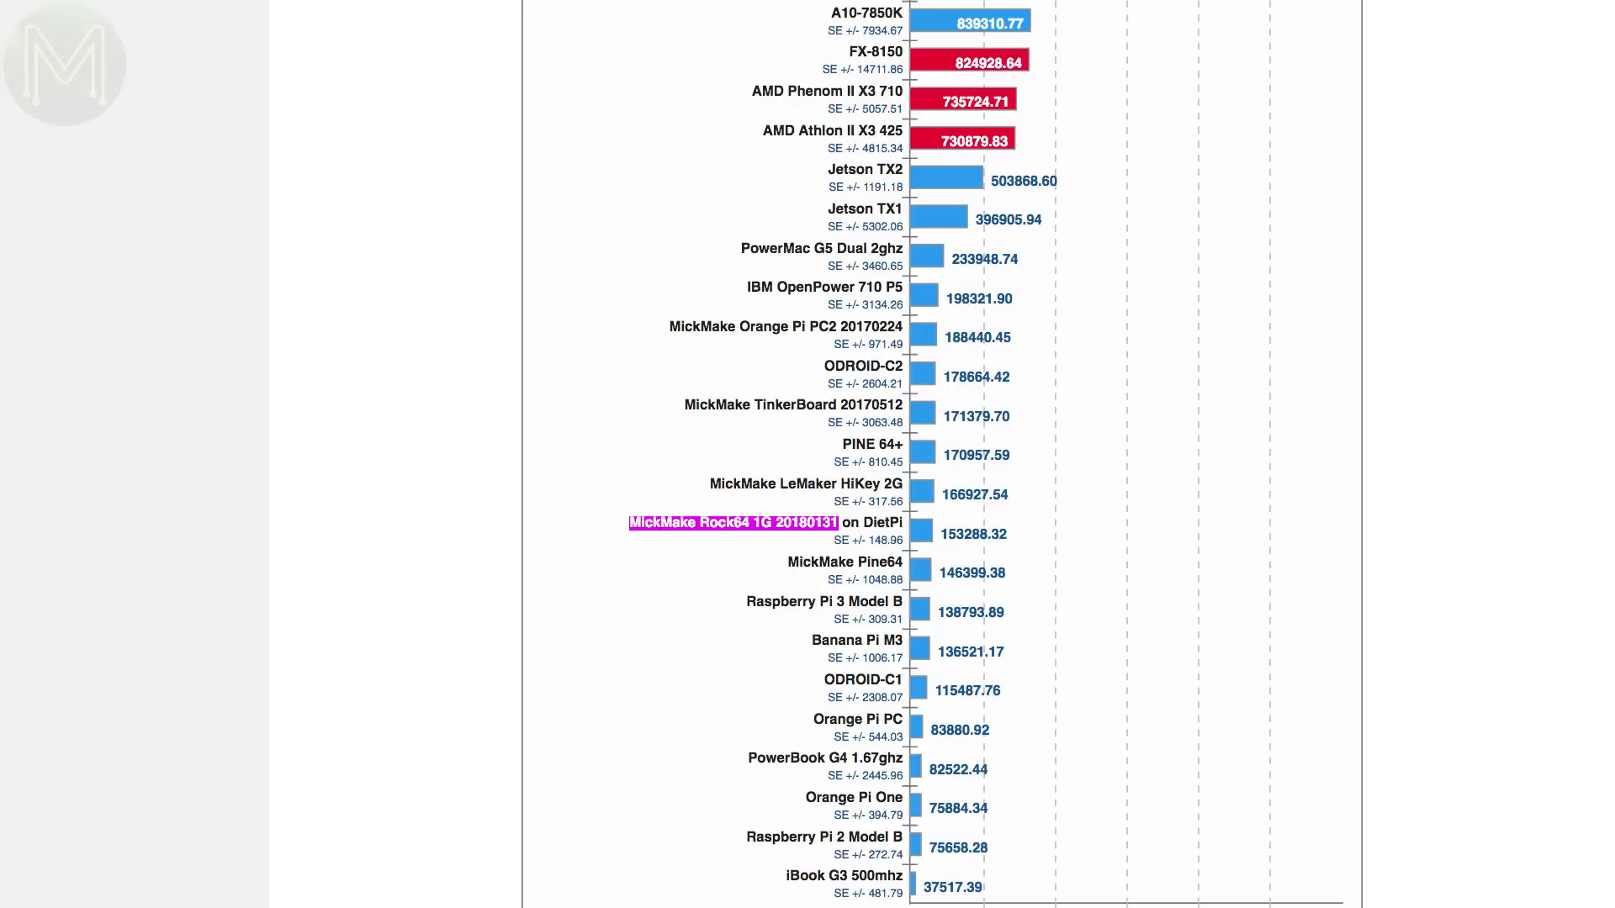
scroll(942, 454, "down", 20)
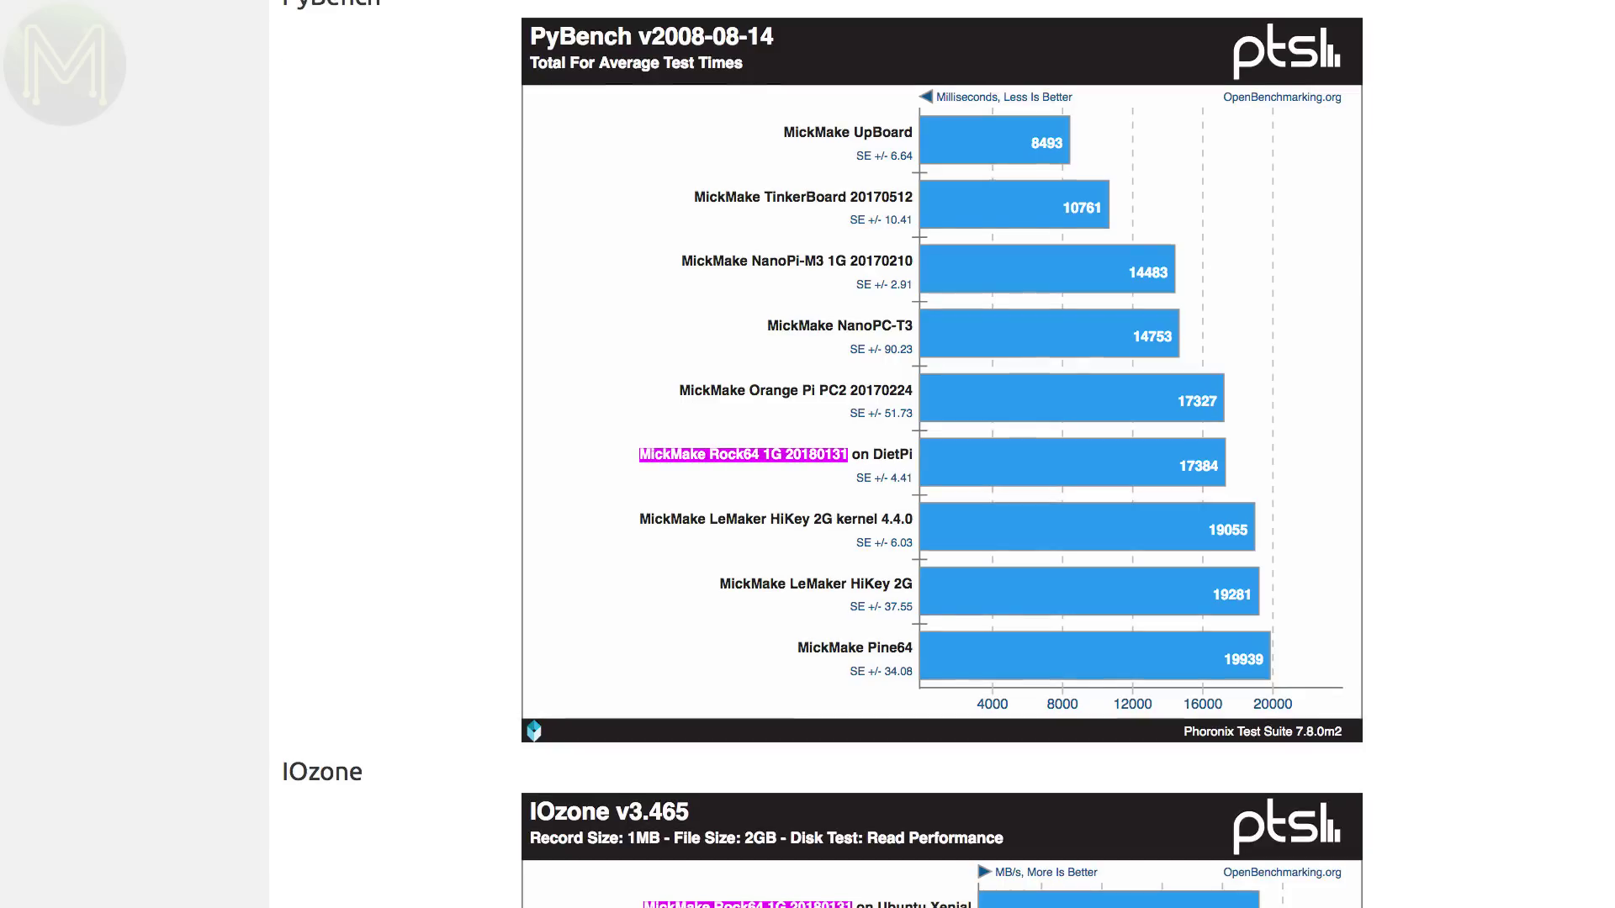
scroll(942, 454, "down", 10)
scroll(942, 454, "down", 5)
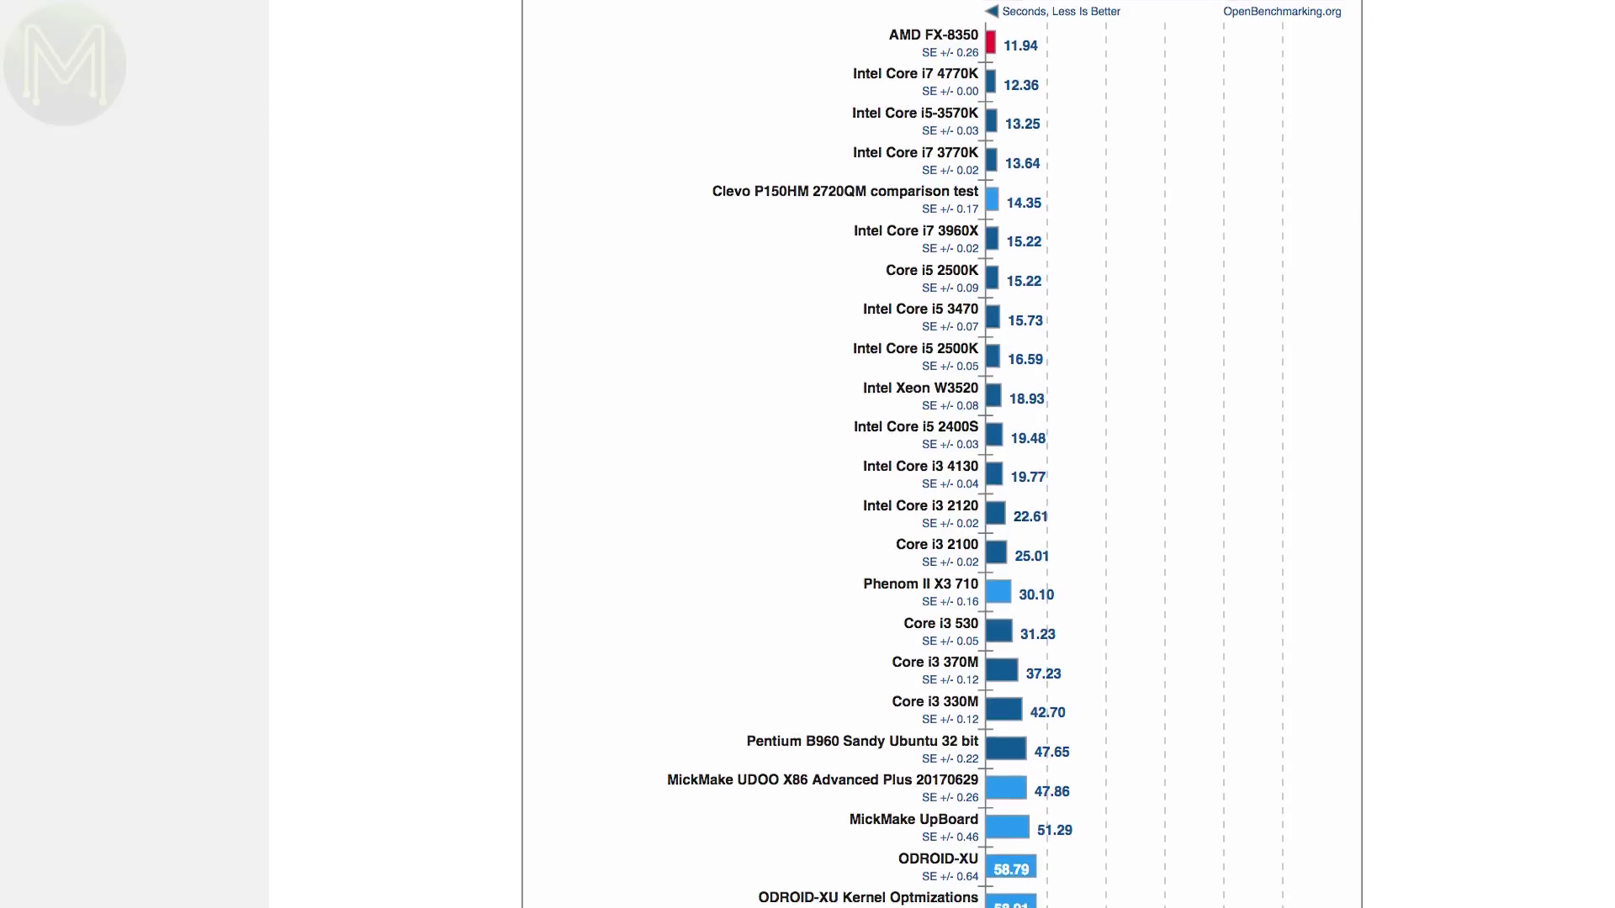
scroll(942, 454, "down", 3)
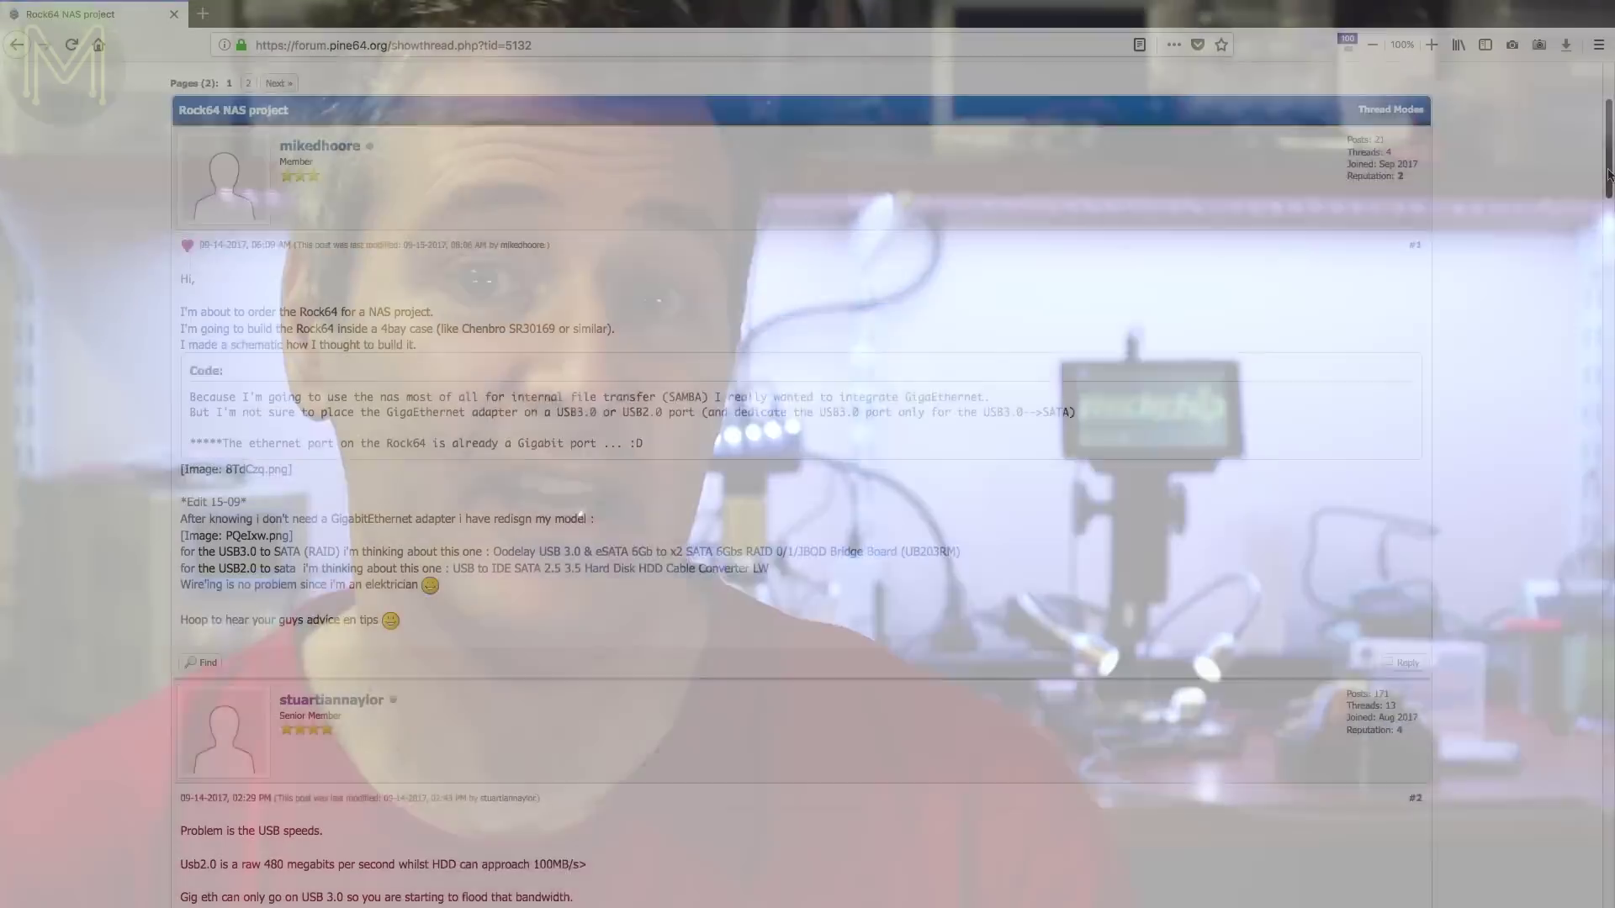
- Scroll the ROCK64 product page down to the board description and credit-card size comparison
left_click_drag(1608, 174, 1610, 337)
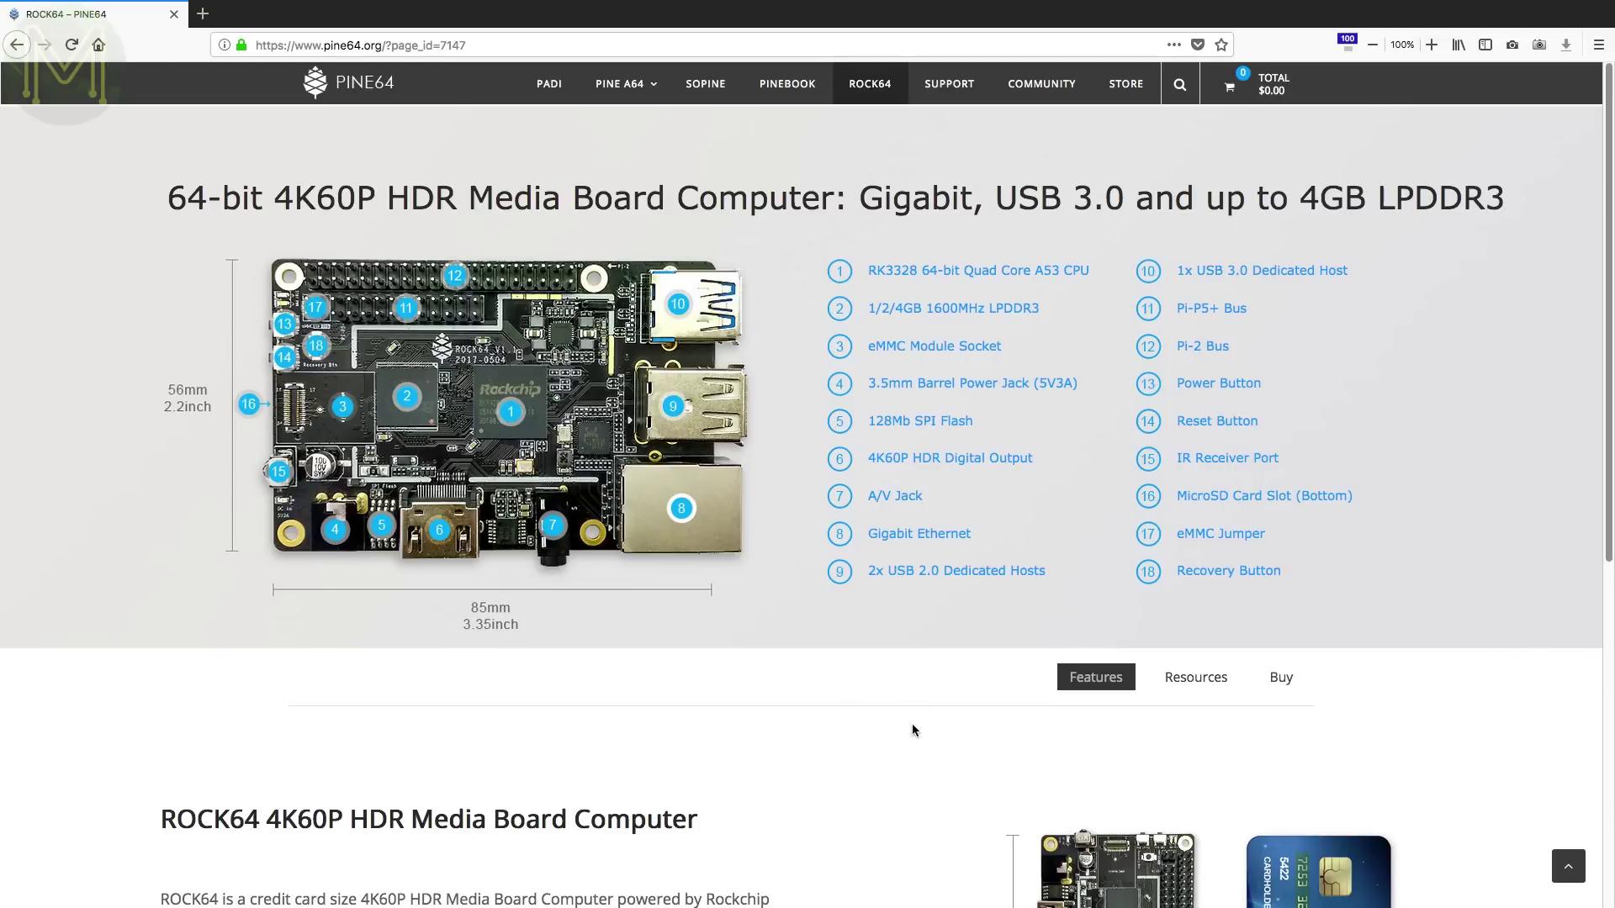
scroll(891, 721, "down", 3)
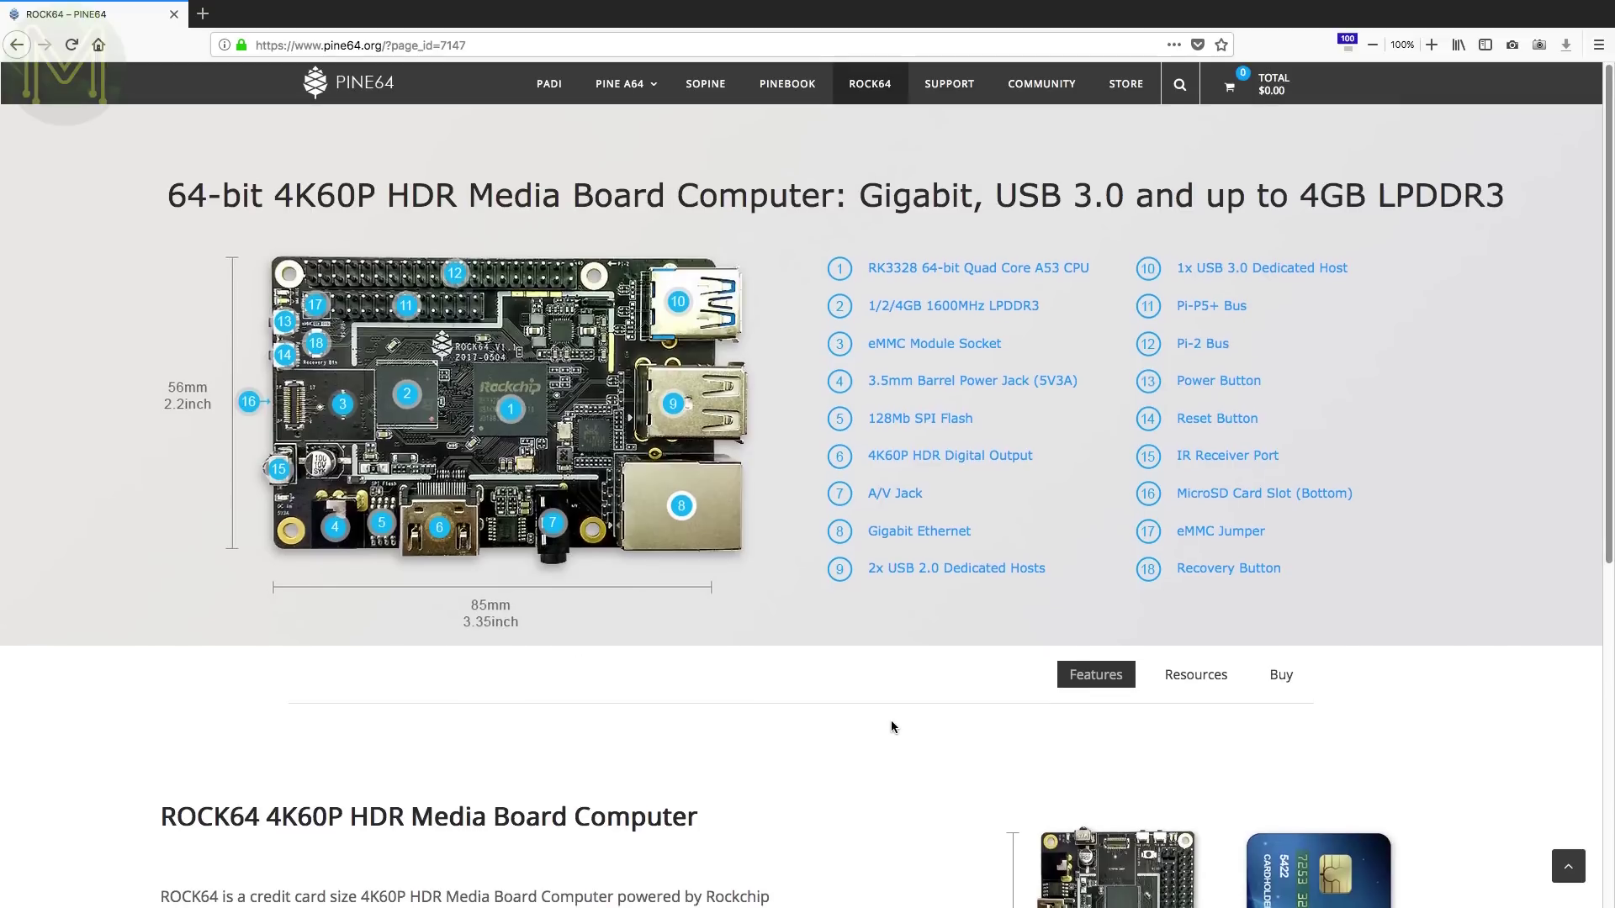
scroll(890, 720, "down", 2)
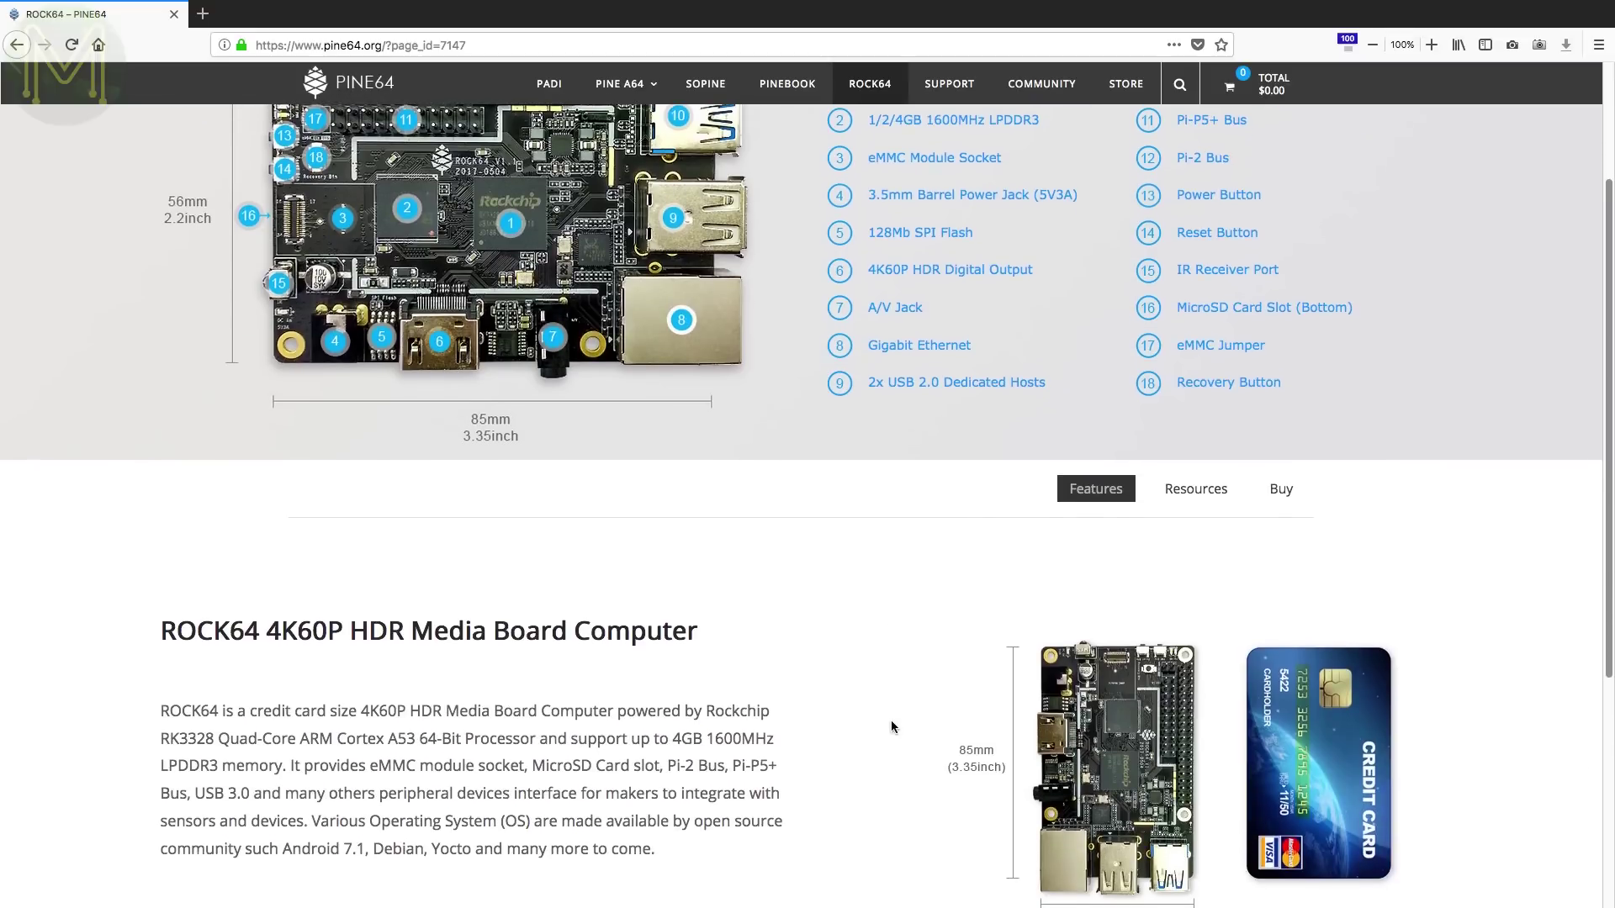
scroll(891, 720, "down", 1)
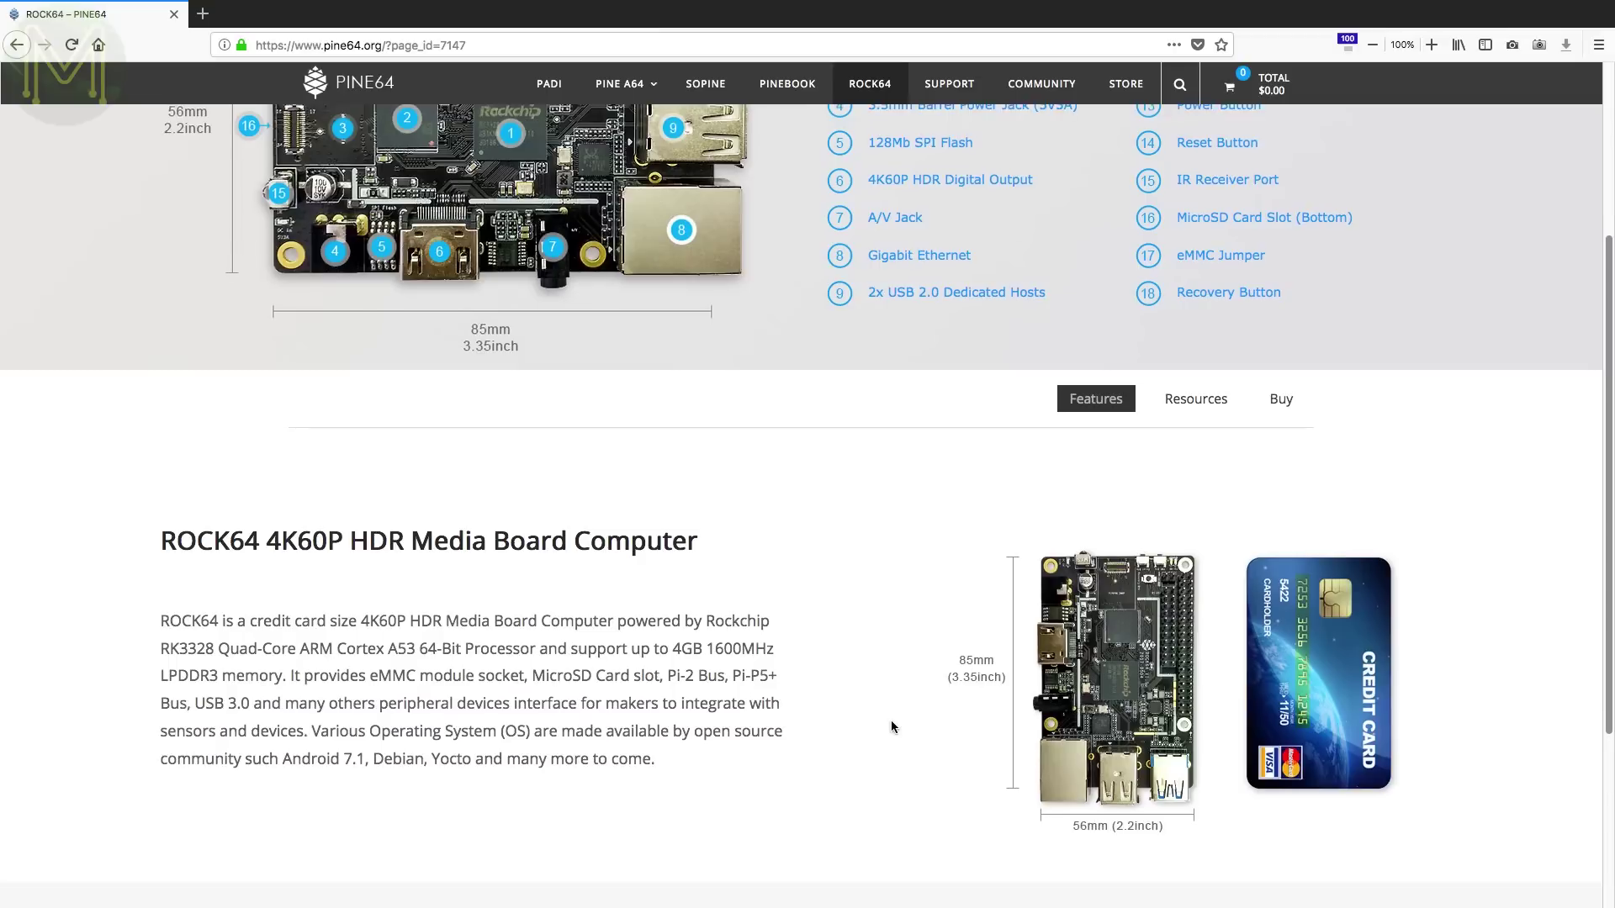